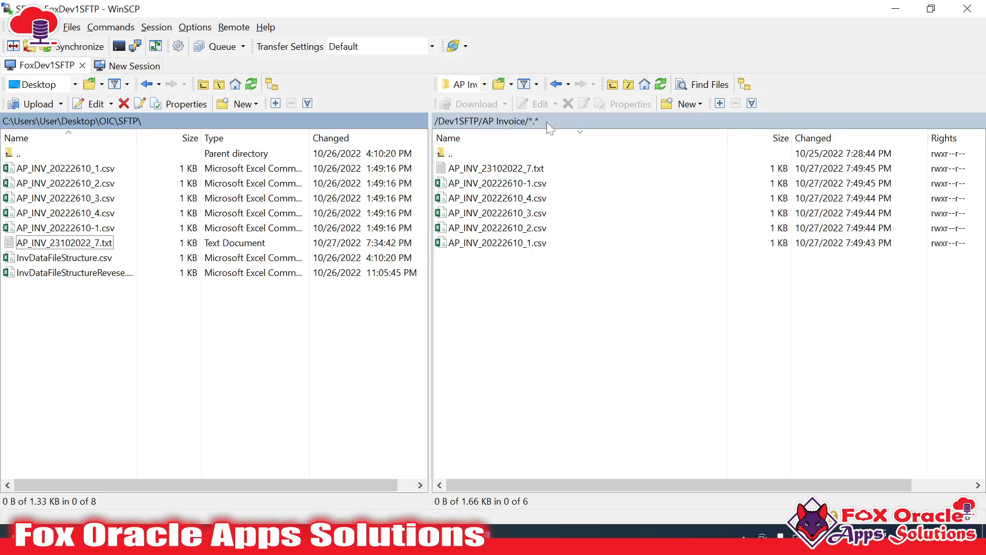
# Examine the text and CSV invoice files in the remote /Dev1SFTP/AP Invoice folder
pyautogui.click(550, 317)
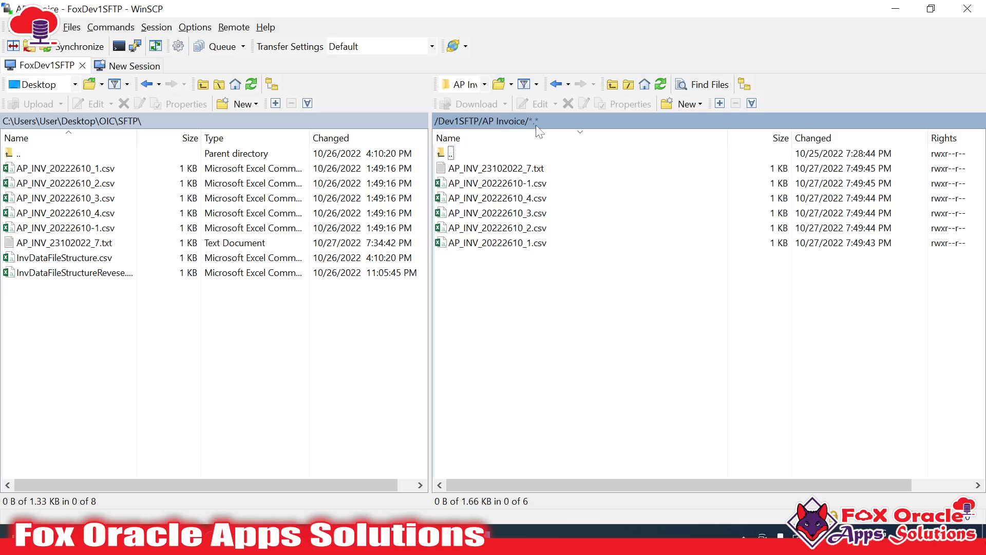
pyautogui.click(508, 242)
pyautogui.click(537, 172)
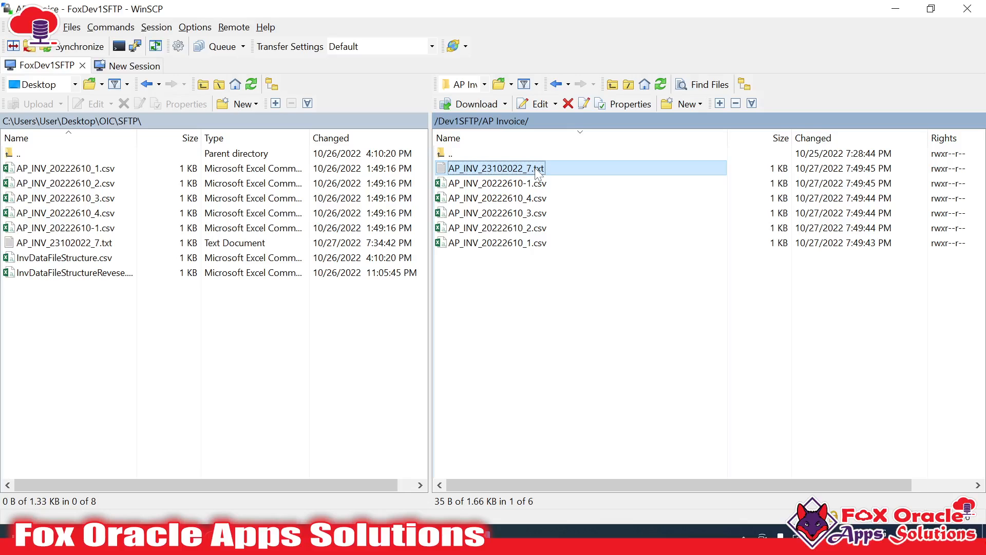
pyautogui.click(525, 292)
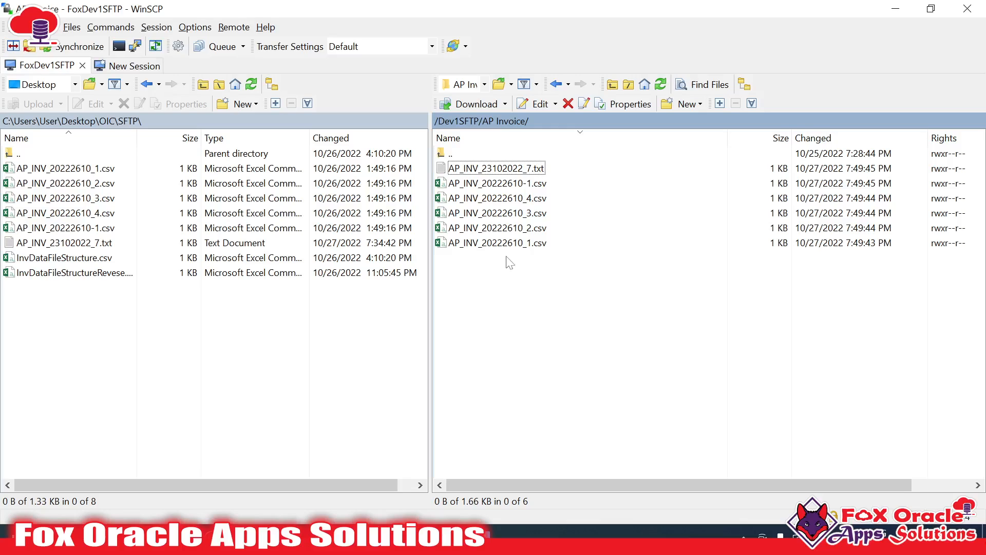
pyautogui.click(506, 184)
pyautogui.click(506, 244)
pyautogui.click(483, 229)
pyautogui.press('Up')
pyautogui.press('Up')
pyautogui.press('Up')
pyautogui.press('Up')
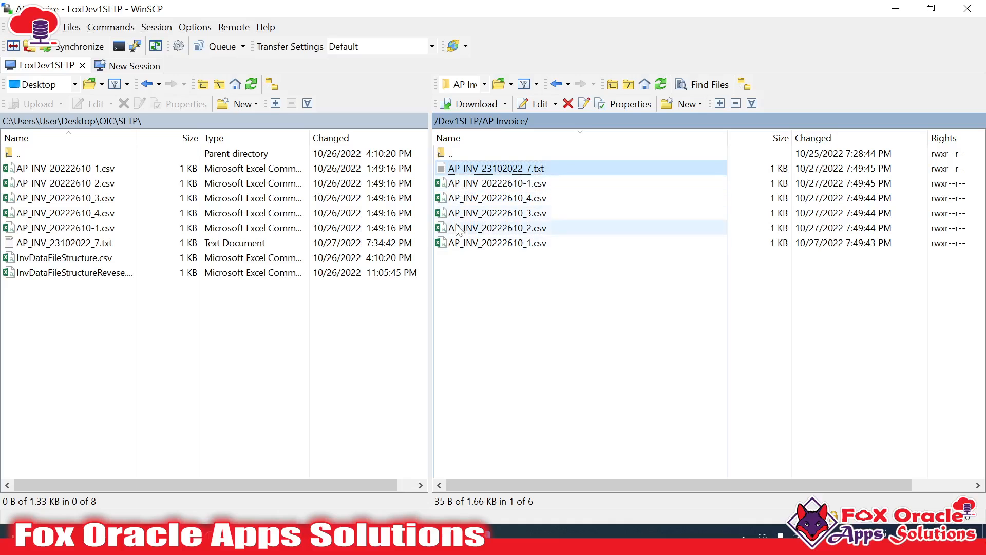
pyautogui.press('Down')
pyautogui.press('Down')
pyautogui.press('Down')
pyautogui.press('Down')
pyautogui.press('Down')
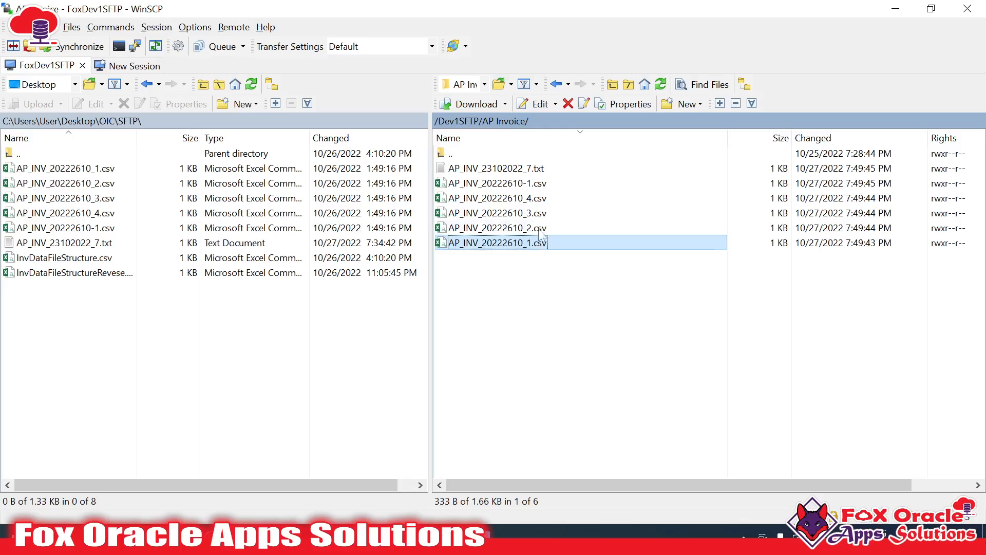
pyautogui.click(540, 170)
# Rename the remote file AP_INV_20222610_3.csv as AR_INV_20222610_3.csv
pyautogui.click(513, 213)
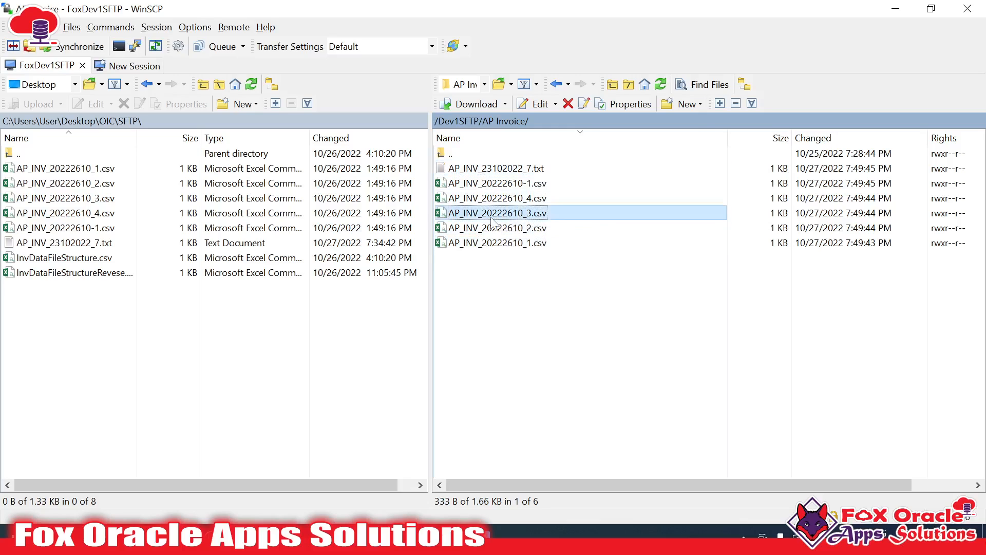
pyautogui.press('F2')
pyautogui.click(455, 213)
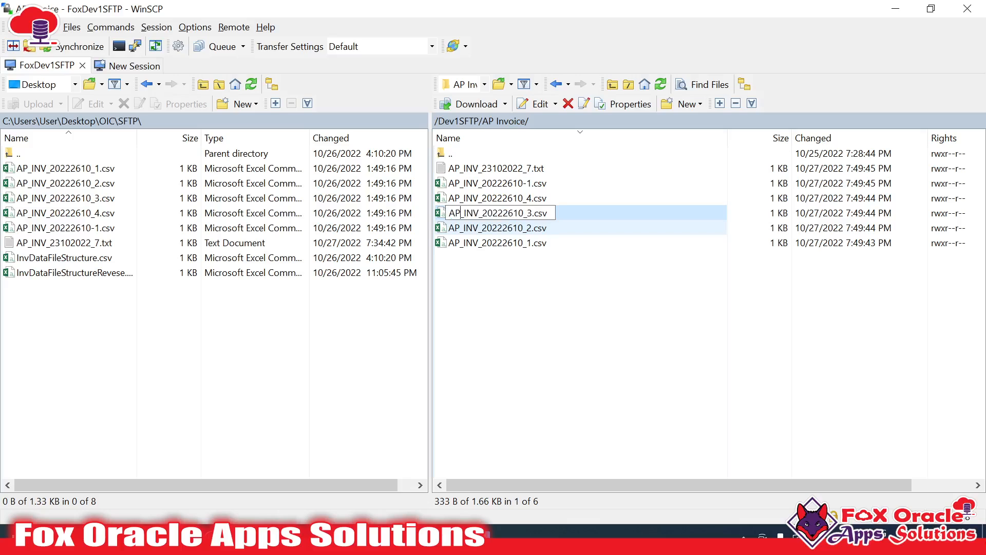
pyautogui.write('R')
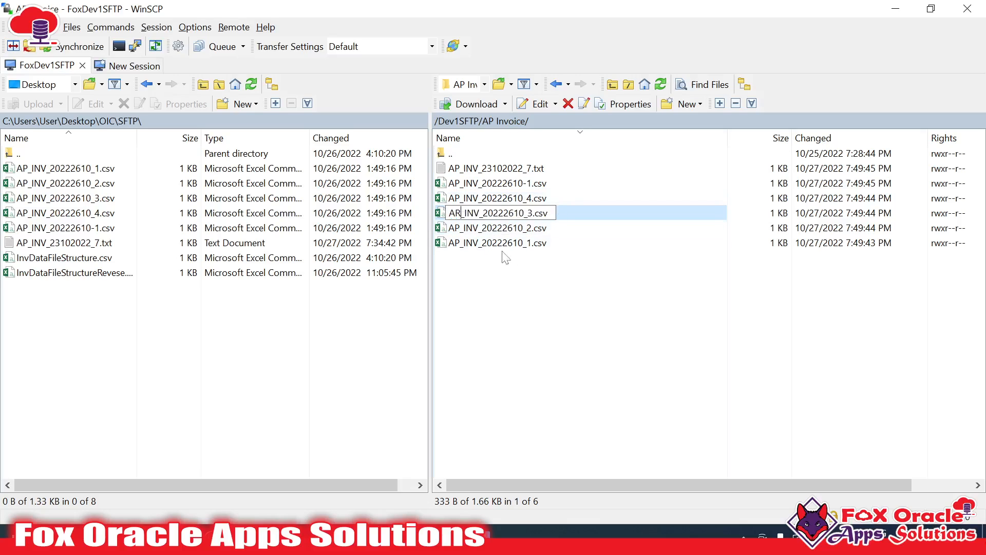
pyautogui.press('Return')
# Compare the AR_INV file with the AP_INV text and CSV files in the remote AP Invoice folder
pyautogui.click(494, 227)
pyautogui.click(493, 183)
pyautogui.keyDown('ctrl'); pyautogui.click(493, 183); pyautogui.keyUp('ctrl')
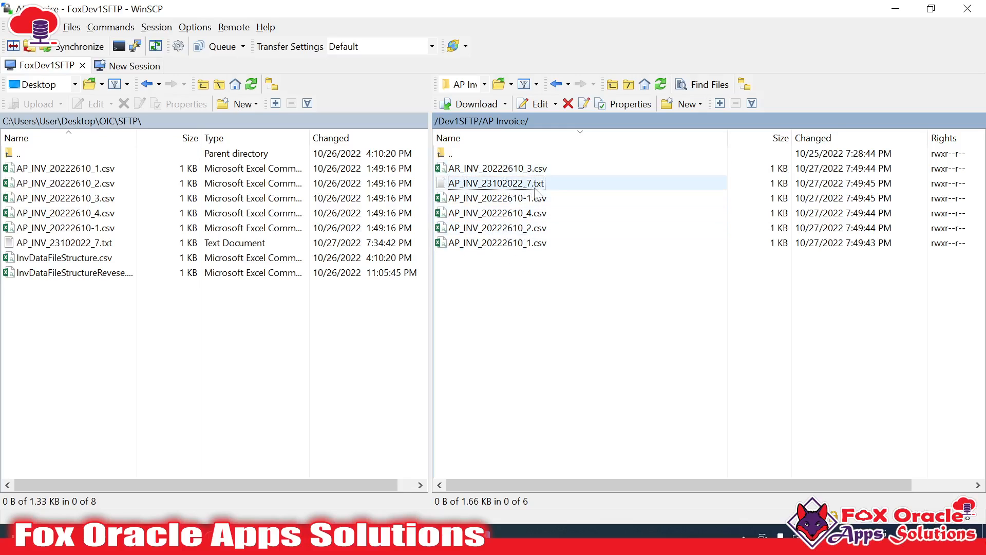
pyautogui.click(509, 198)
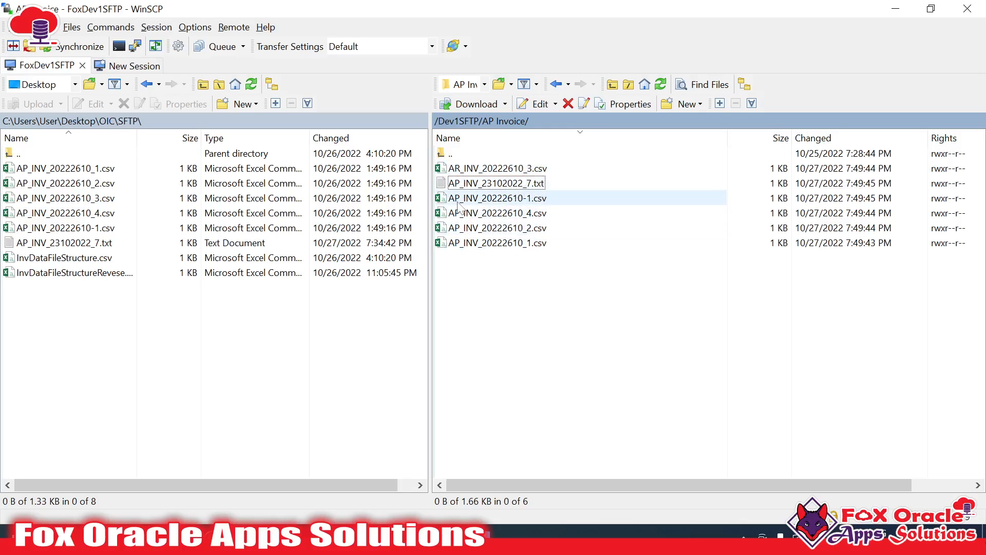
pyautogui.keyDown('shift'); pyautogui.click(465, 242); pyautogui.keyUp('shift')
pyautogui.click(481, 300)
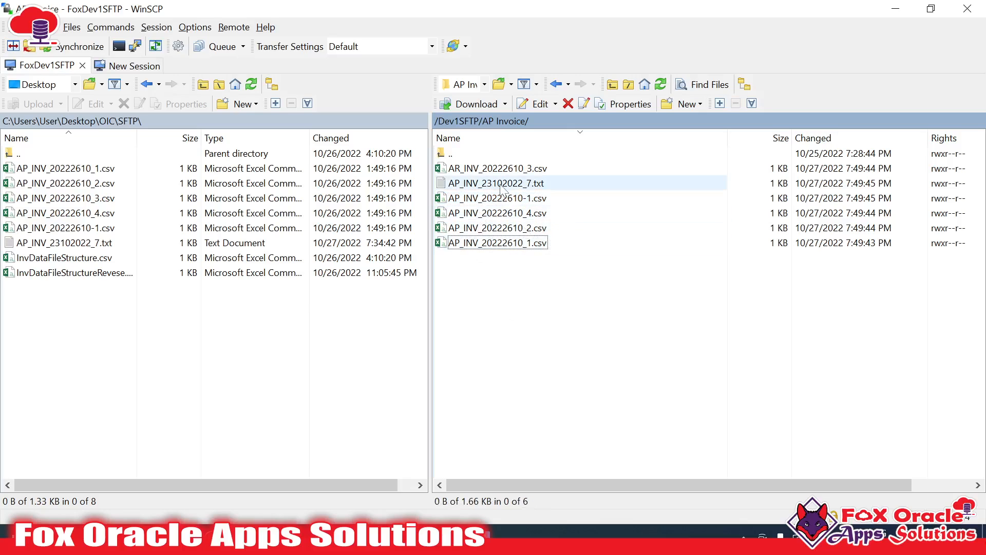
pyautogui.click(480, 169)
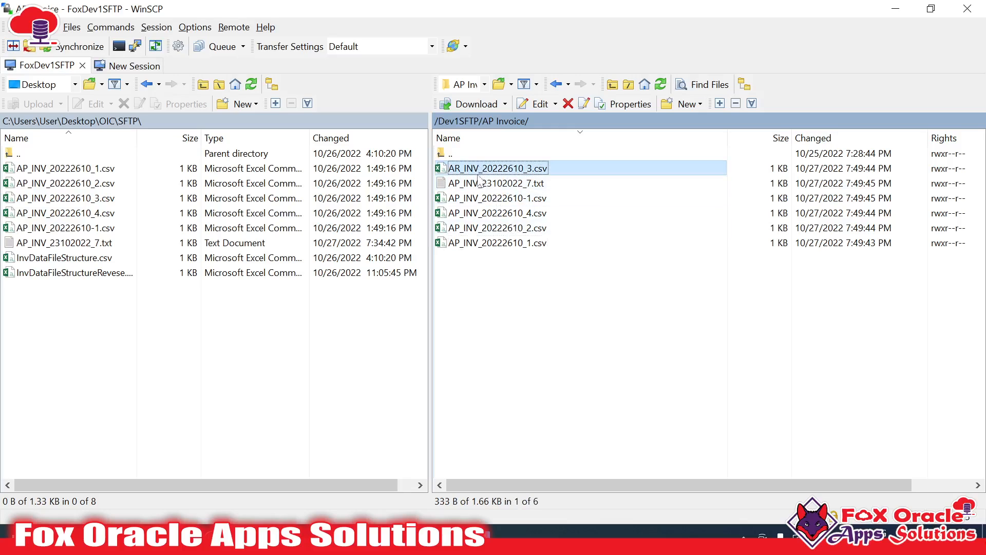
pyautogui.click(487, 242)
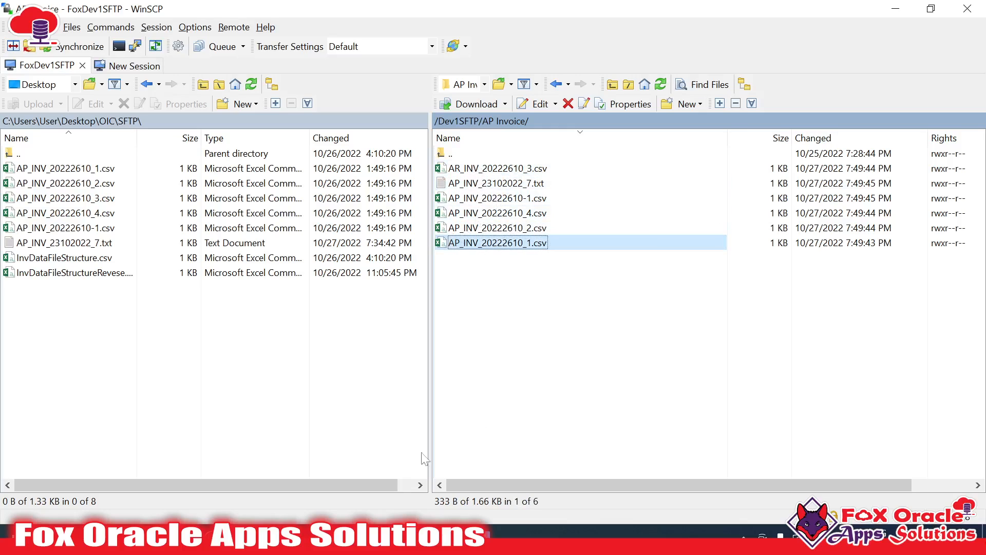
# Switch to Oracle Integration and create a Scheduled Orchestration integration named "XX List Files form SFTP 01"
pyautogui.click(319, 544)
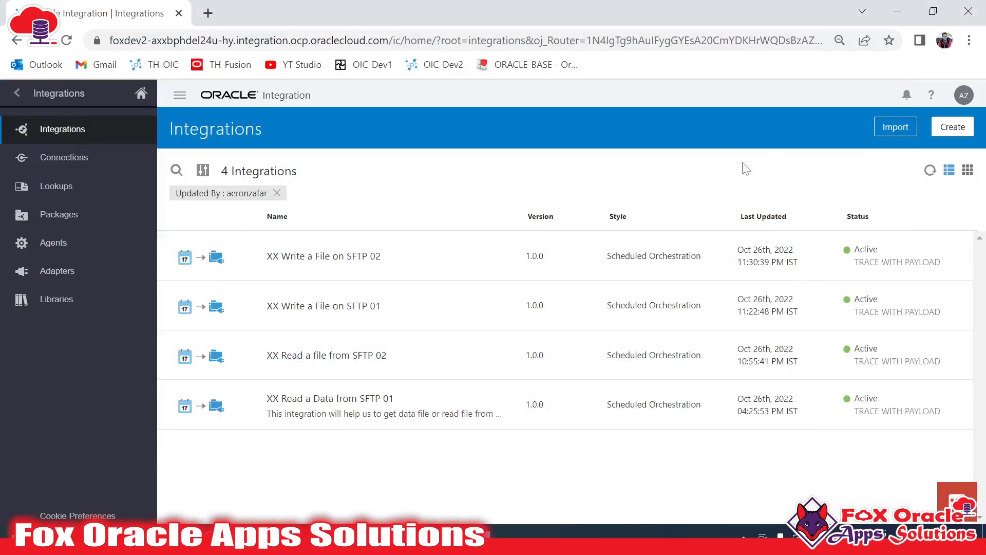
pyautogui.click(953, 127)
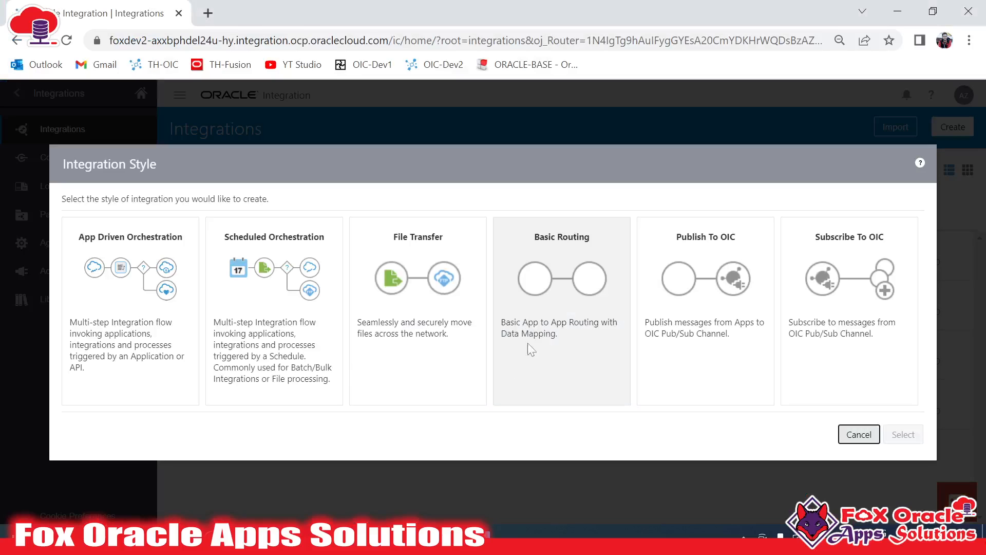
pyautogui.click(301, 285)
pyautogui.click(896, 435)
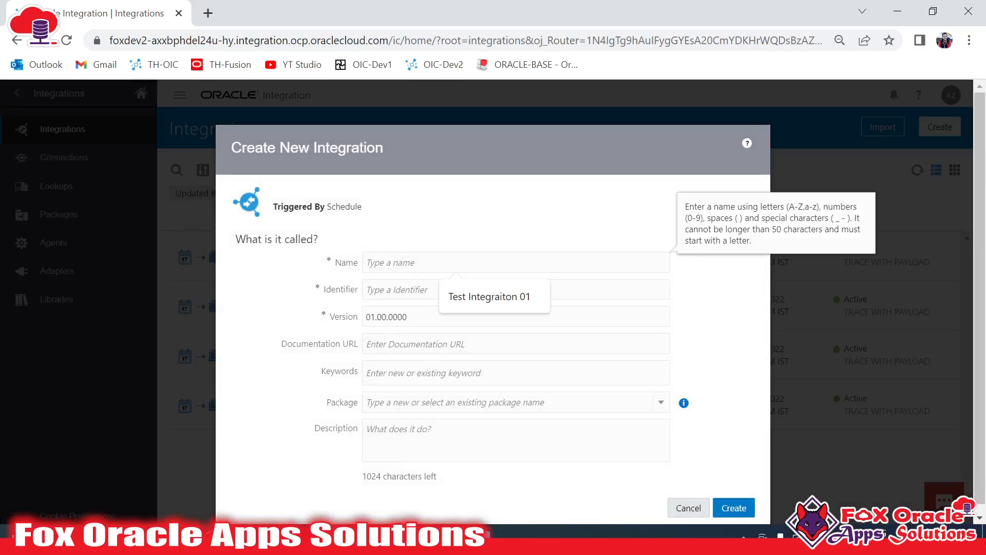
pyautogui.write('XX List Files form SFTP 01')
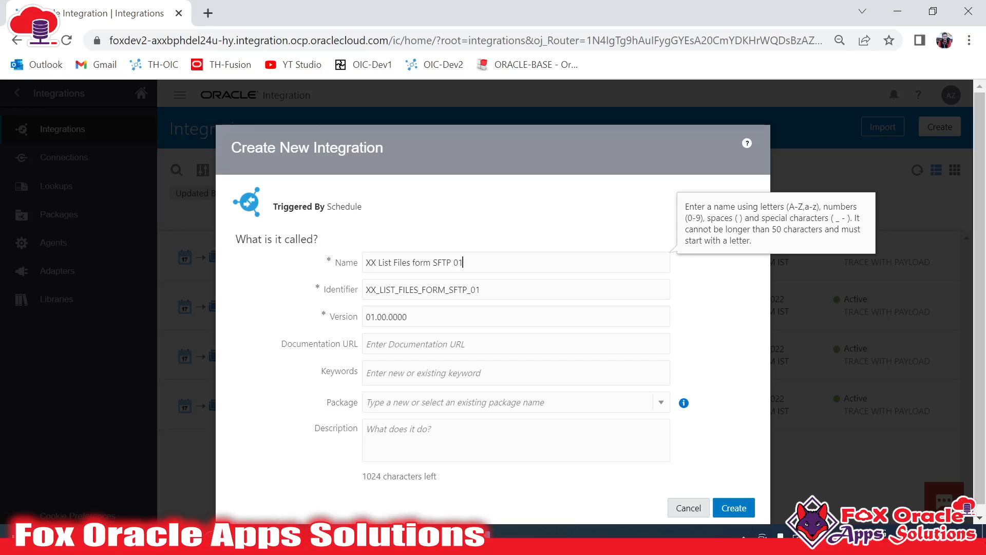
pyautogui.click(734, 508)
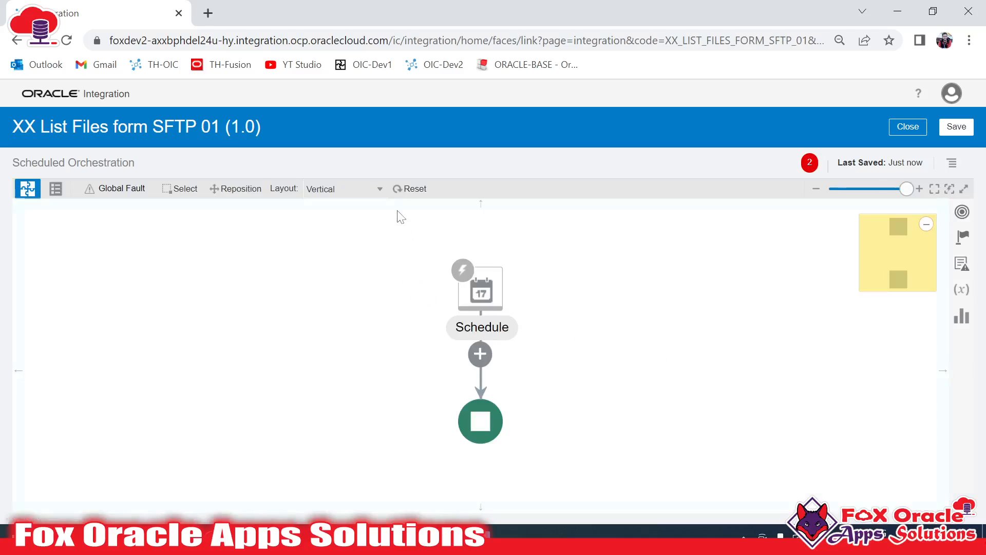
# Set the integration canvas layout to Horizontal
pyautogui.click(346, 197)
pyautogui.click(341, 206)
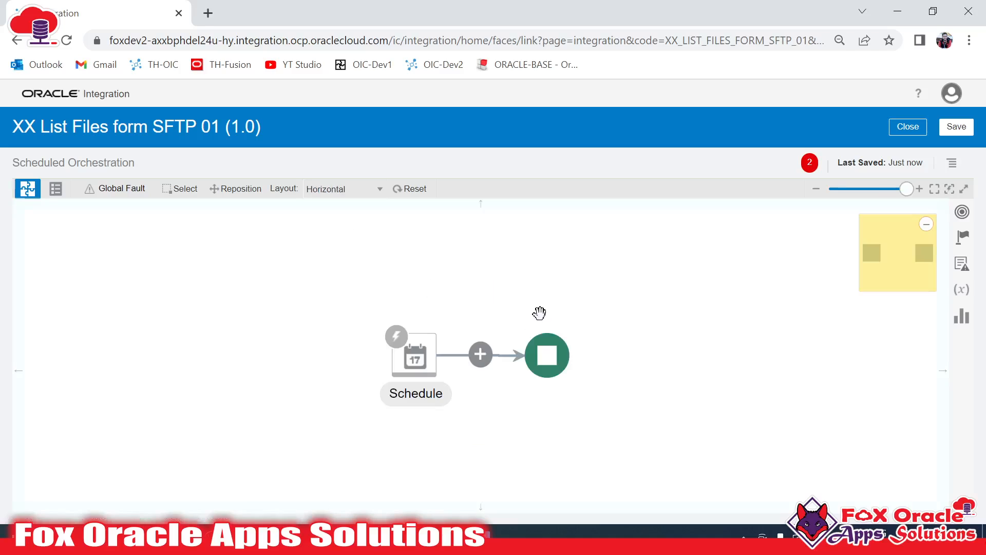
pyautogui.click(353, 353)
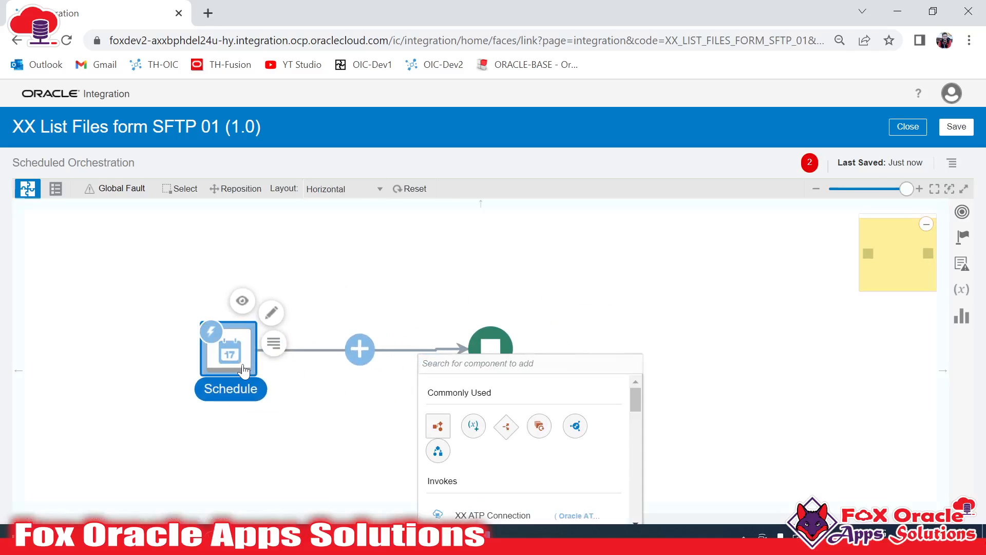
pyautogui.click(512, 313)
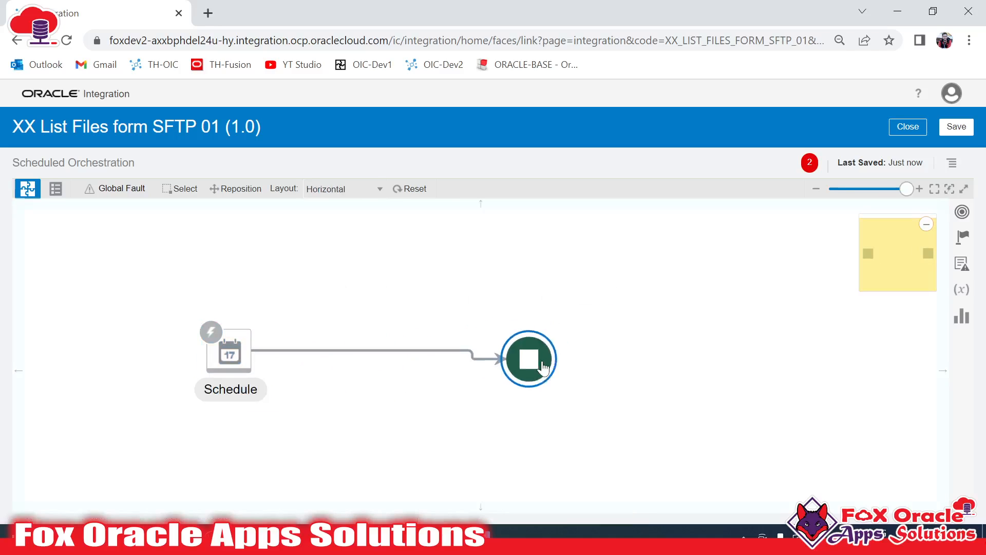
# Add an FTP connection invoke to the flow between the Schedule trigger and the end node
pyautogui.click(963, 243)
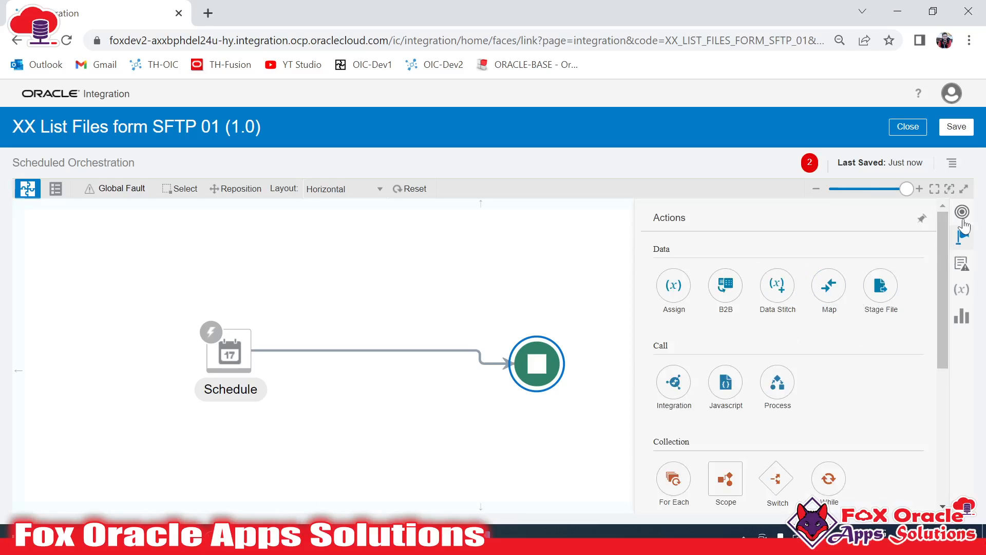
pyautogui.click(963, 220)
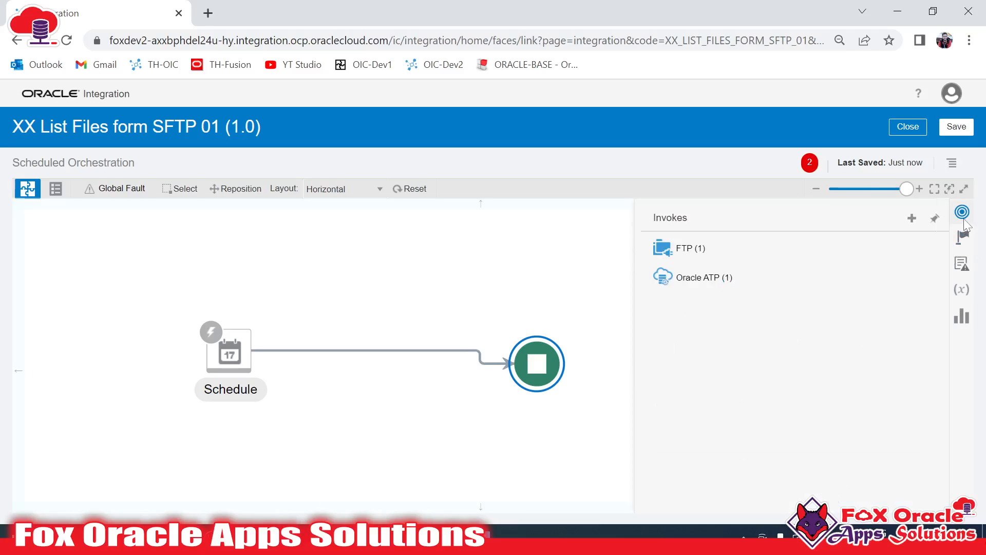
pyautogui.click(774, 254)
pyautogui.moveTo(735, 279); pyautogui.dragTo(354, 329)
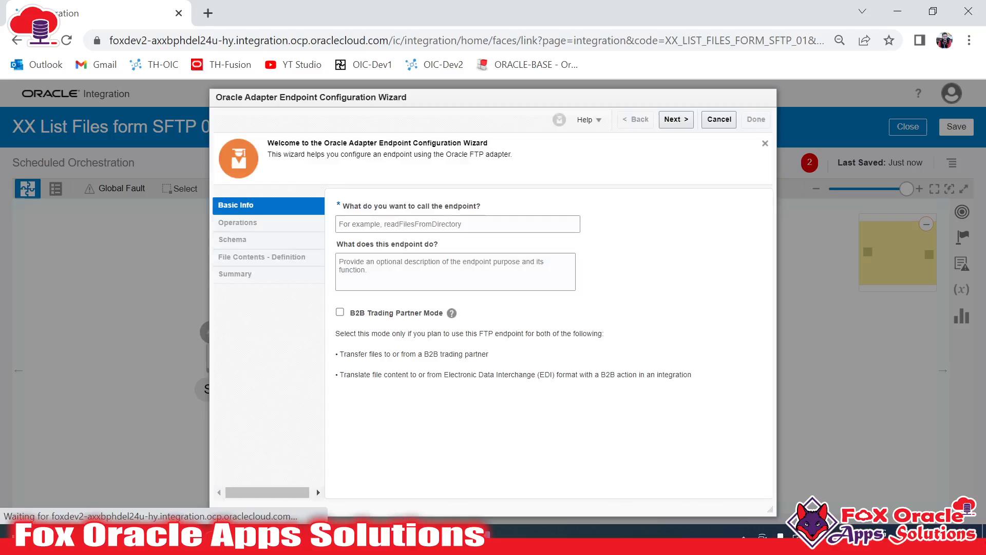
pyautogui.click(514, 224)
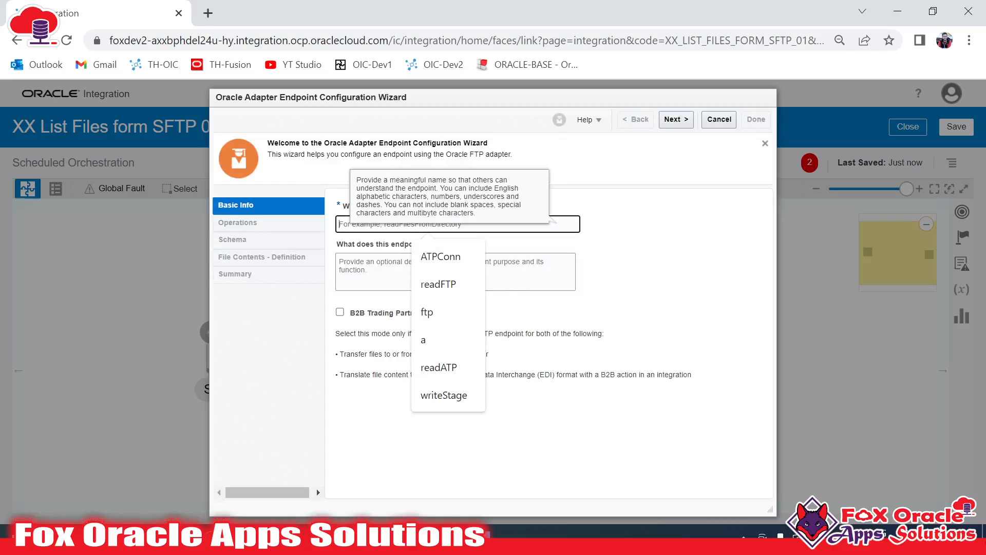
pyautogui.click(636, 277)
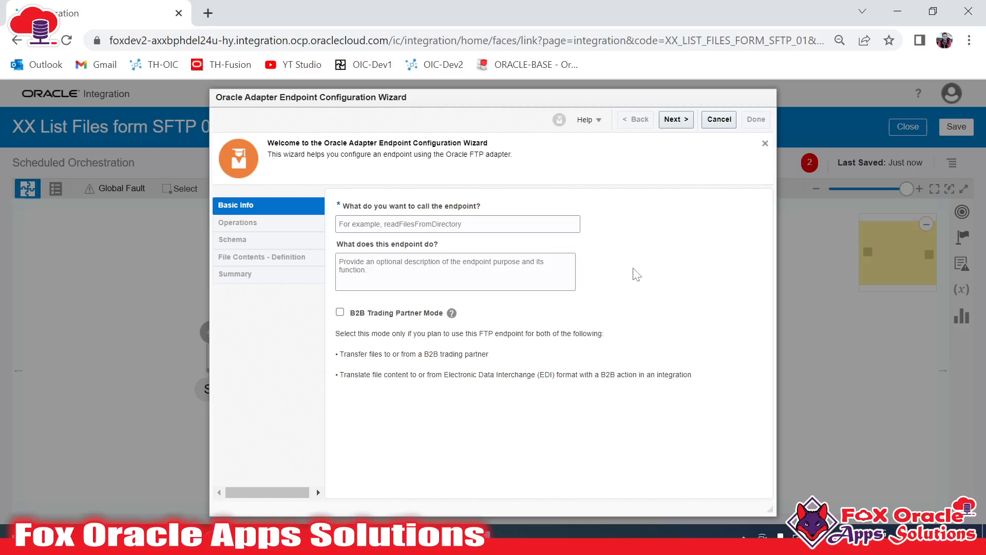
pyautogui.click(486, 224)
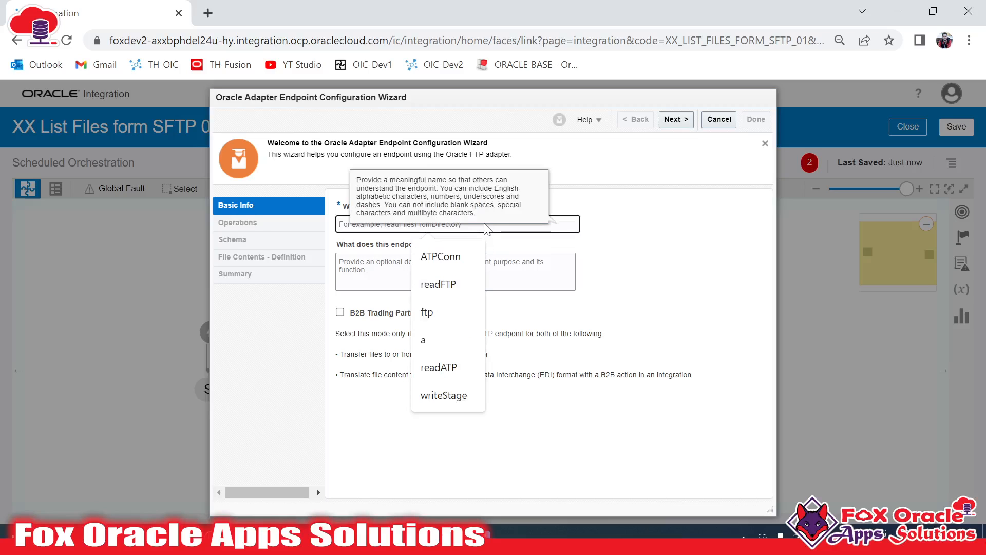
pyautogui.click(641, 235)
pyautogui.click(570, 225)
pyautogui.click(621, 252)
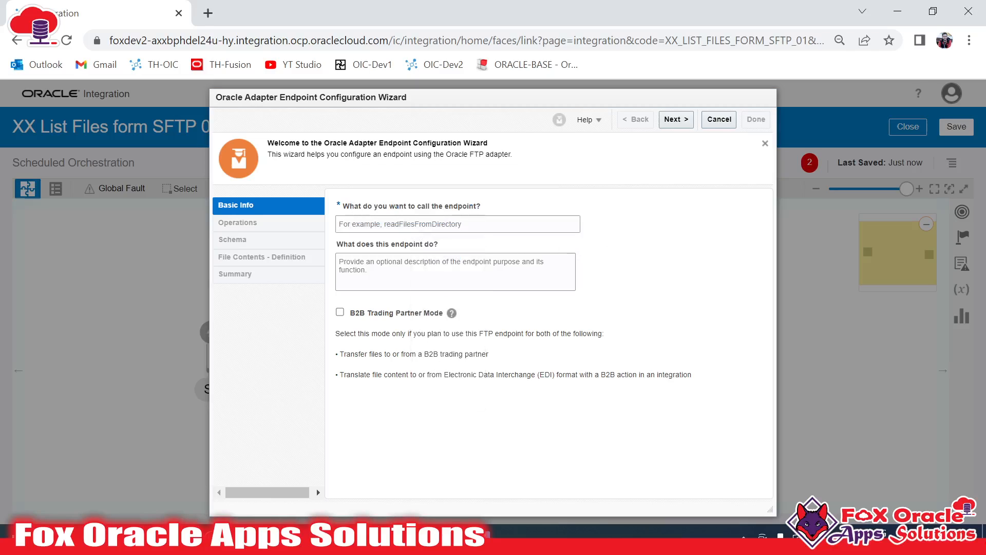
pyautogui.click(463, 224)
pyautogui.click(466, 145)
# Name the FTP endpoint listFileFTP and proceed to its operation settings
pyautogui.click(440, 226)
pyautogui.write('listFile')
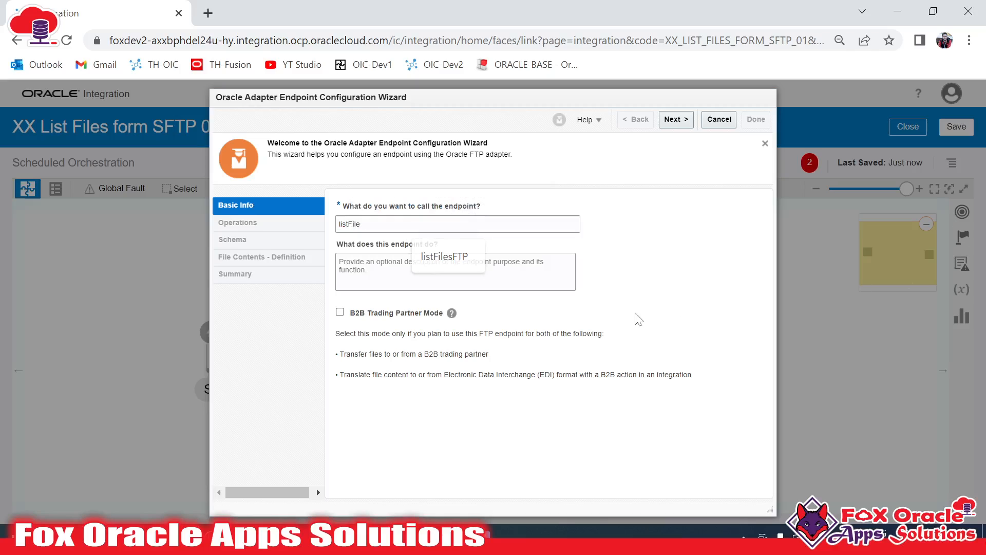
pyautogui.write('FTP')
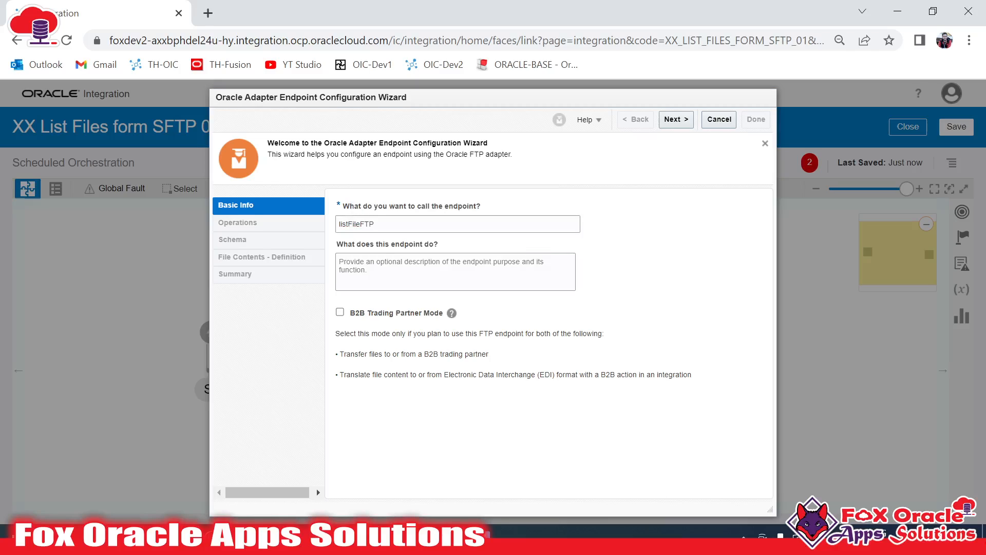
pyautogui.hotkey('ctrl', 'a')
pyautogui.click(400, 251)
pyautogui.click(673, 120)
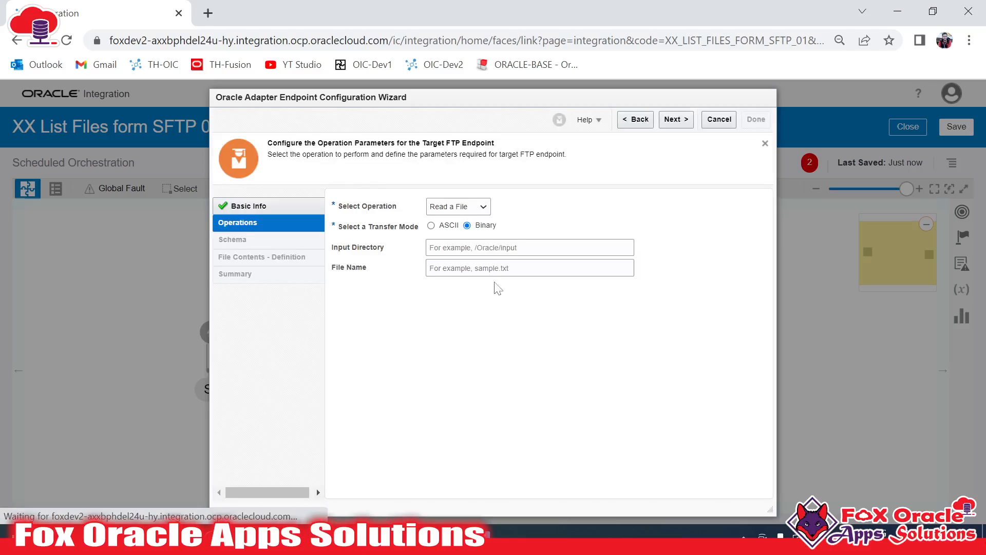
# Set the FTP endpoint's operation to List Files
pyautogui.click(454, 207)
pyautogui.click(448, 240)
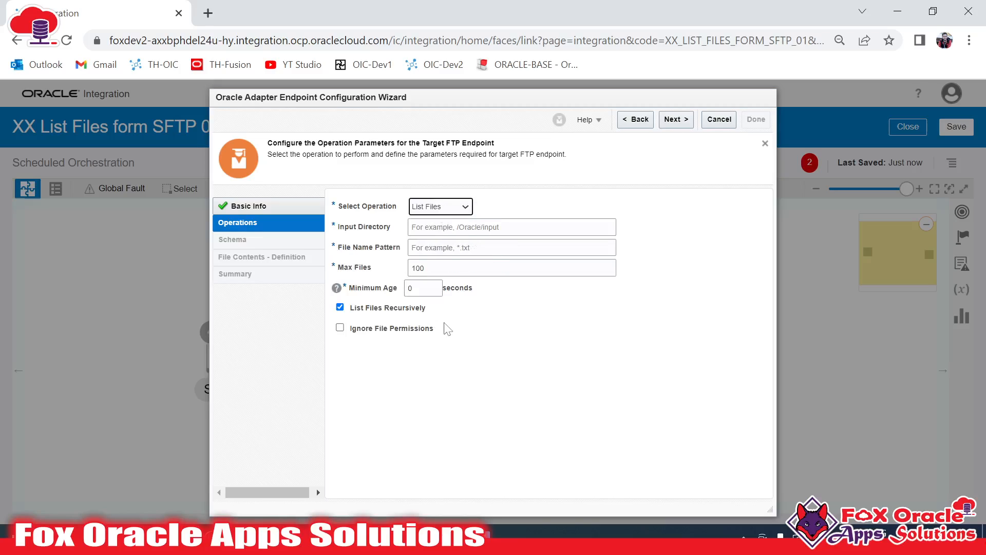
# Set the List Files input directory to /Dev1SFTP/AP Invoice, checking the folder path in WinSCP
pyautogui.click(504, 227)
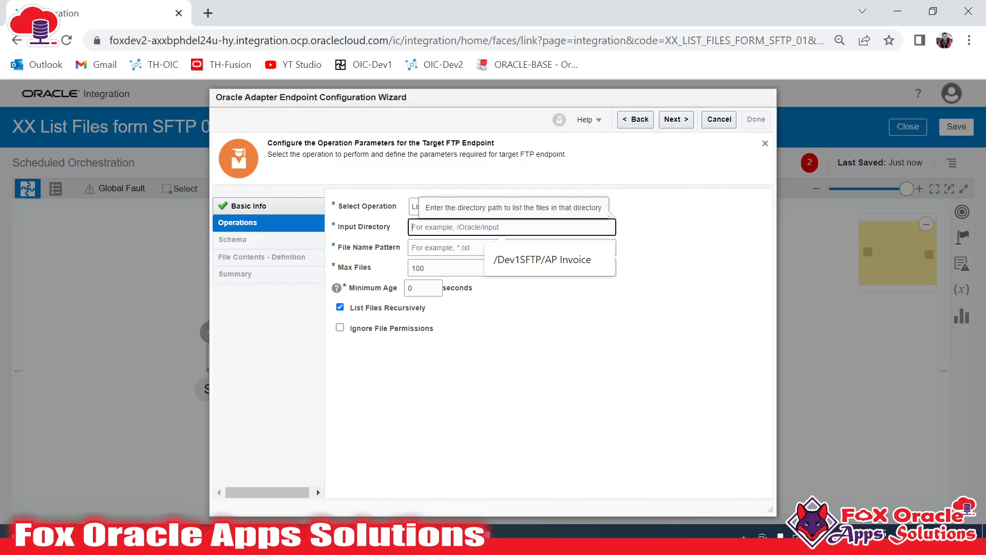
pyautogui.click(512, 395)
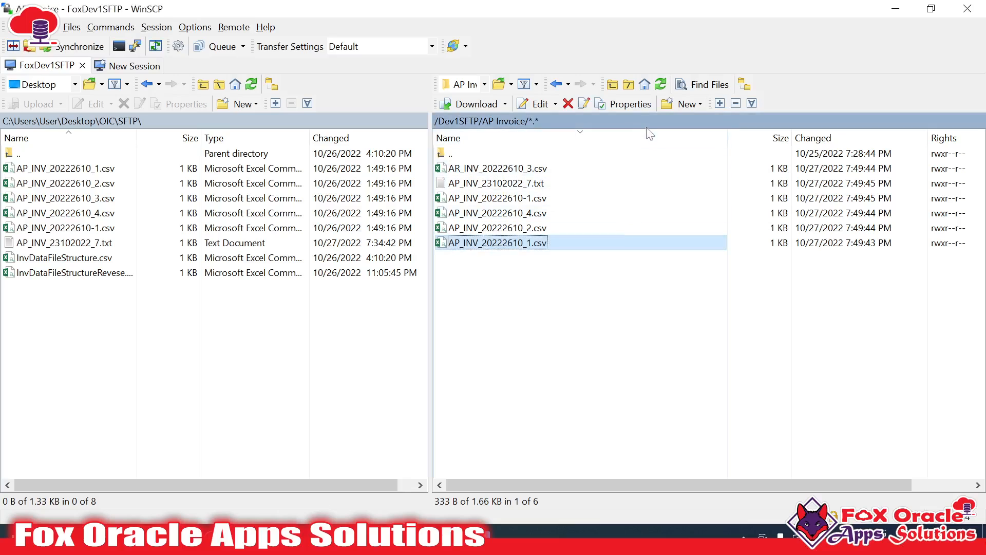
pyautogui.click(621, 122)
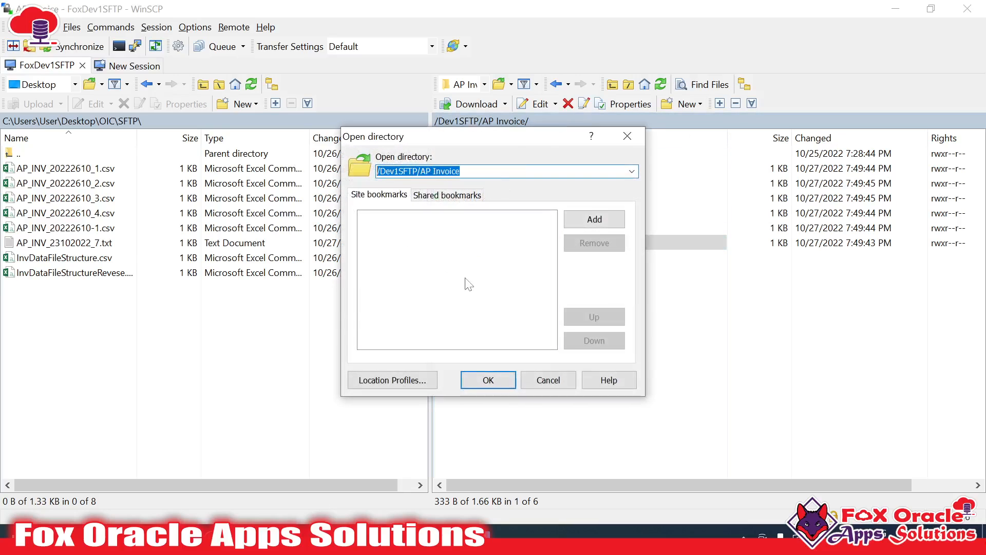
pyautogui.click(542, 383)
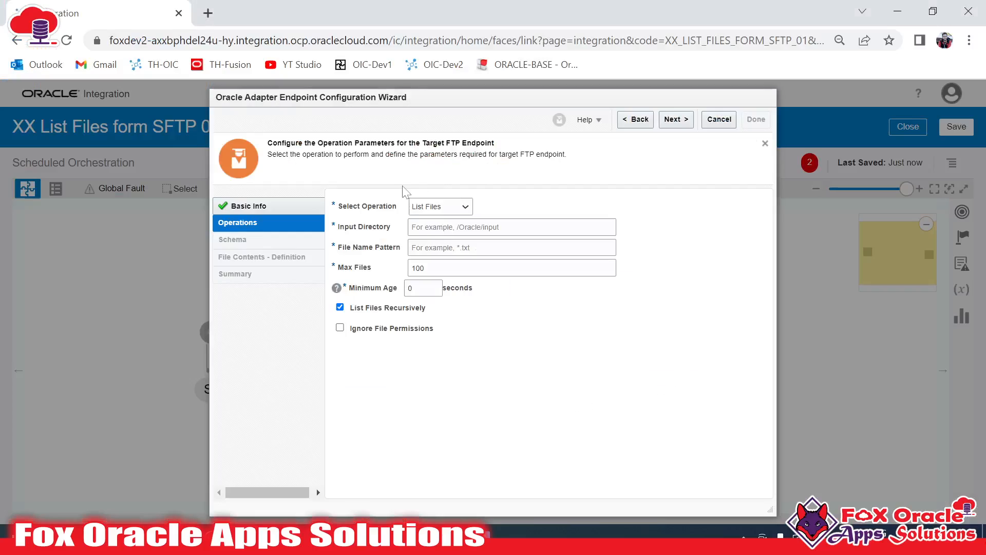
pyautogui.click(512, 226)
pyautogui.click(514, 259)
# Enter AP* as the file name pattern, checking the names of the files in the SFTP folder in WinSCP
pyautogui.click(410, 251)
pyautogui.click(399, 252)
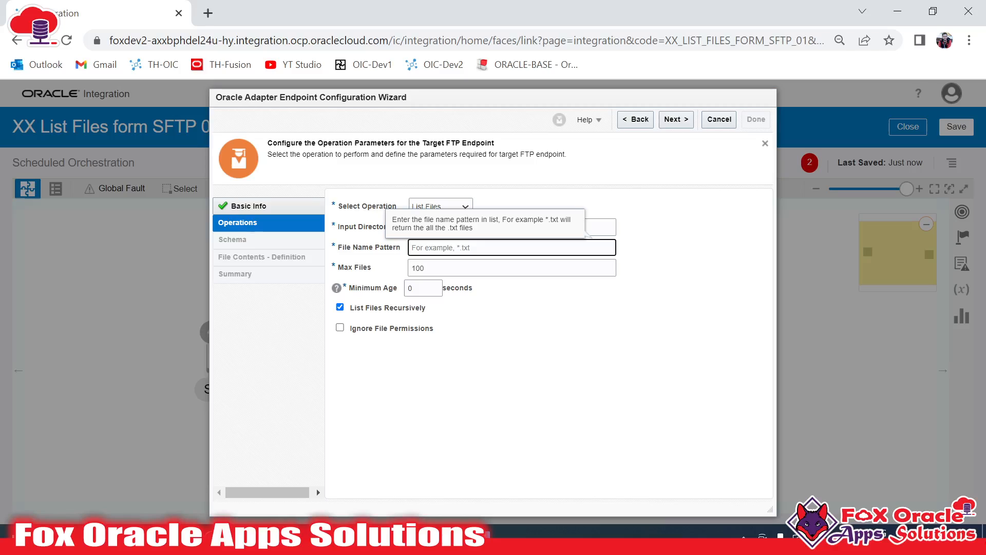
pyautogui.hotkey('alt', 'Tab')
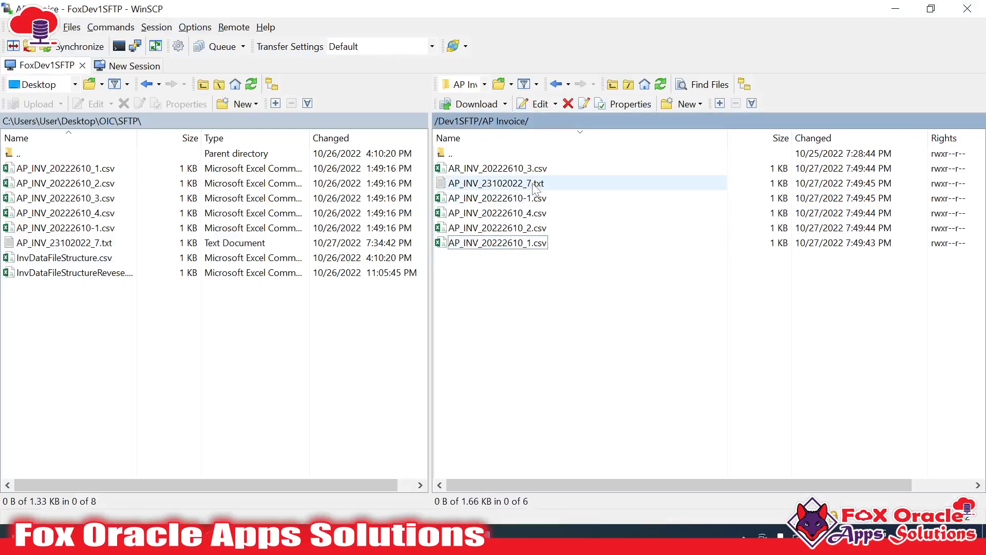
pyautogui.hotkey('alt', 'Tab')
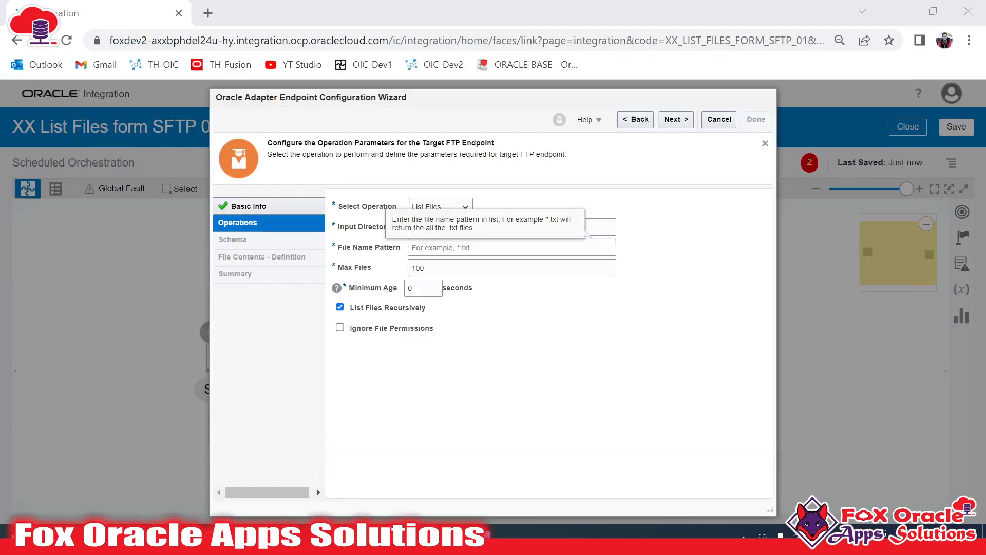
pyautogui.click(452, 247)
pyautogui.click(509, 362)
pyautogui.click(451, 245)
pyautogui.hotkey('alt', 'Tab')
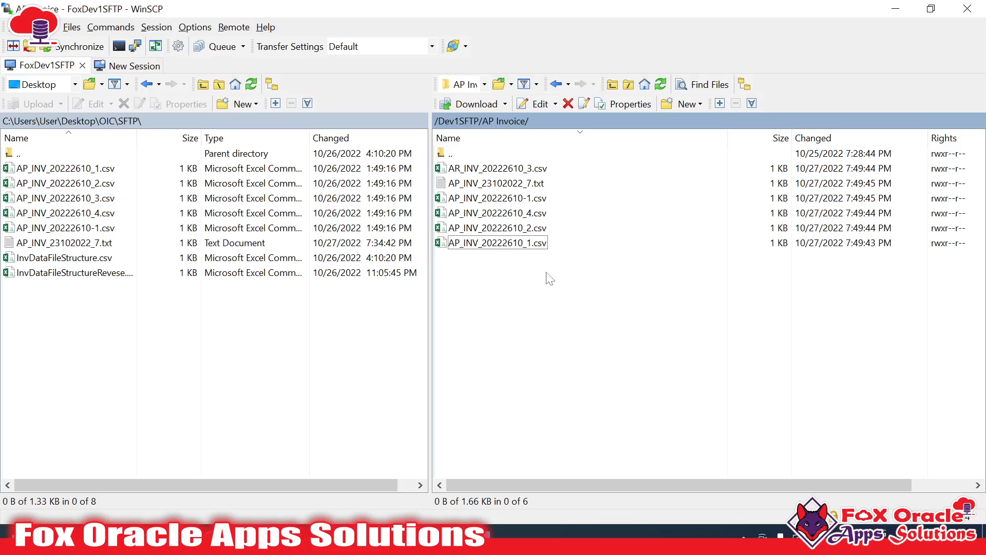
pyautogui.click(493, 243)
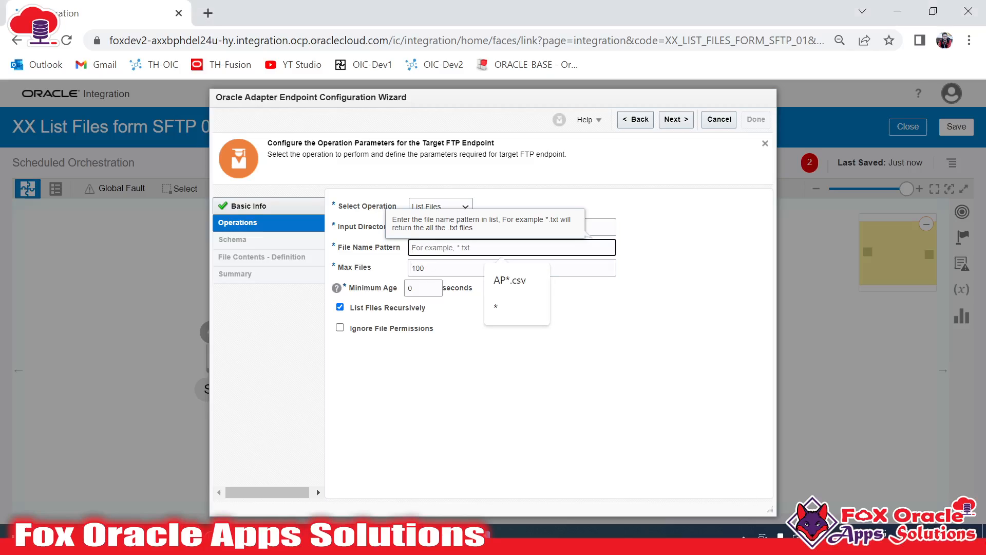
pyautogui.write('AP')
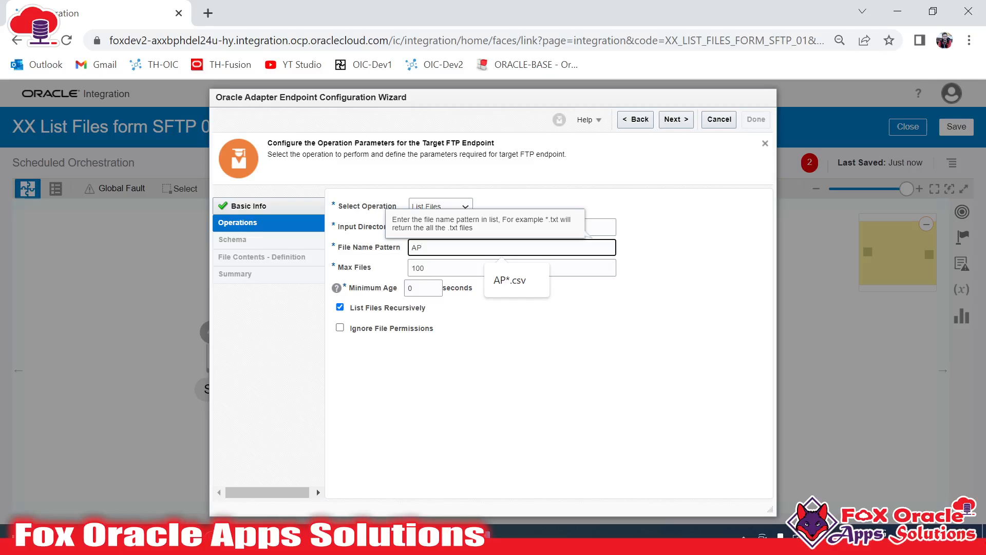
pyautogui.write('*')
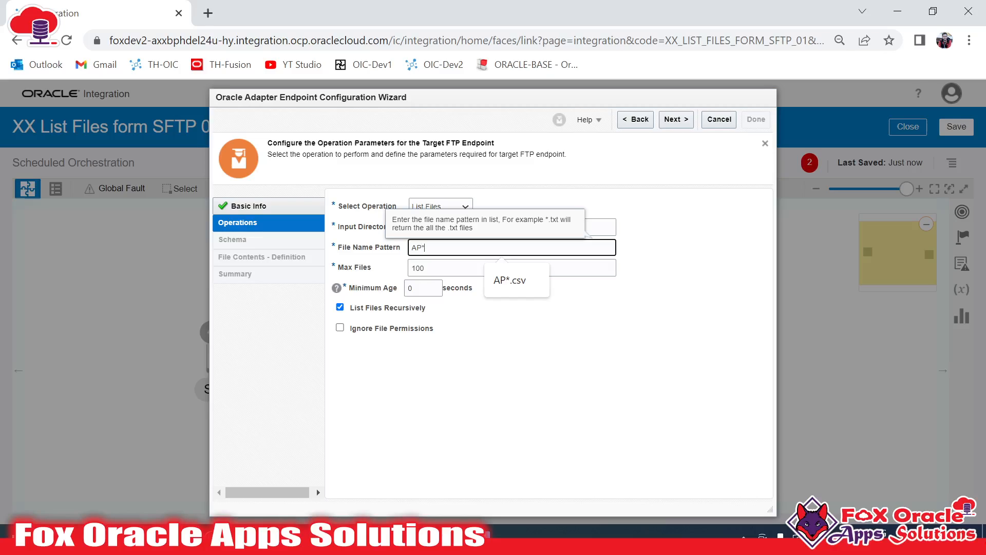
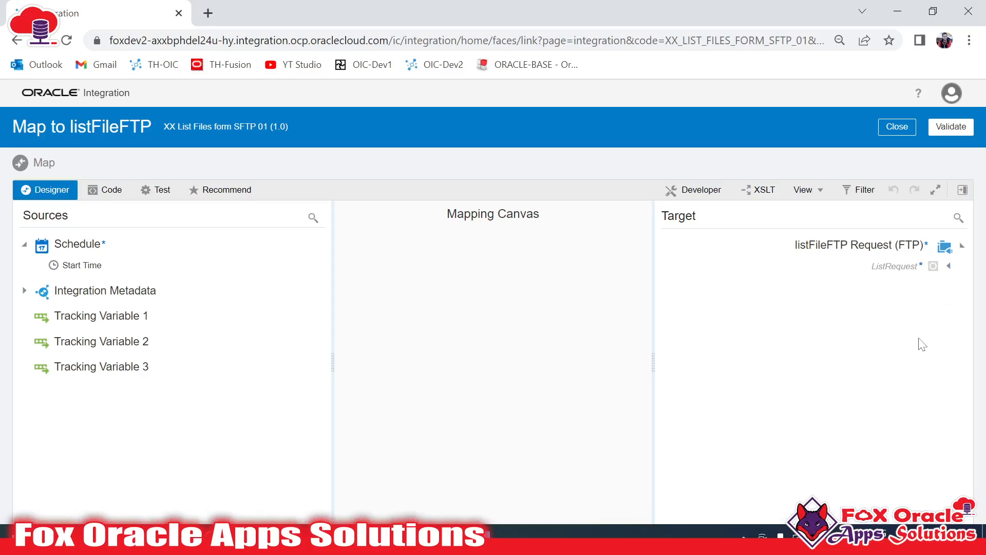
# Expand ListRequest and FTPListHeader in the listFileFTP mapping target to examine the fileNamePattern and directory elements
pyautogui.click(949, 266)
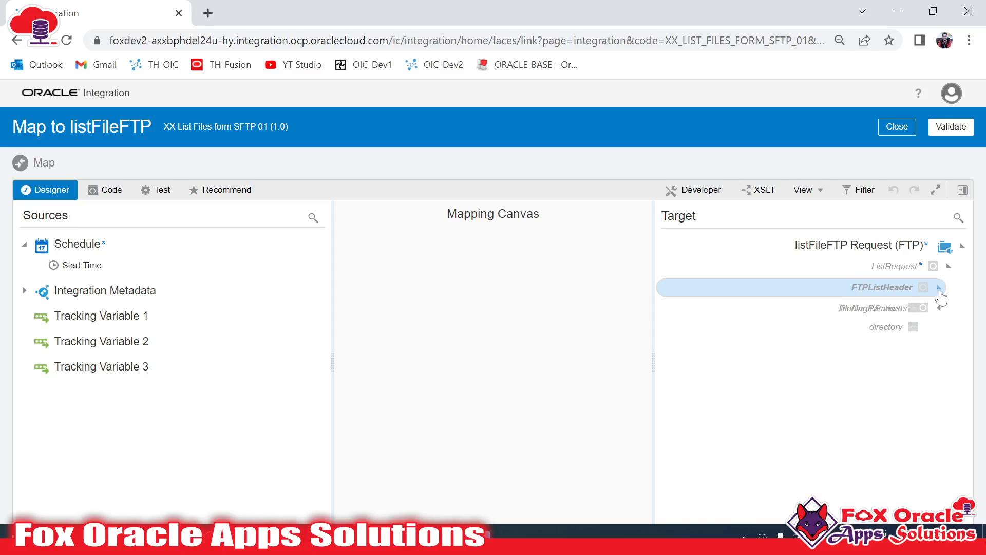
pyautogui.click(939, 287)
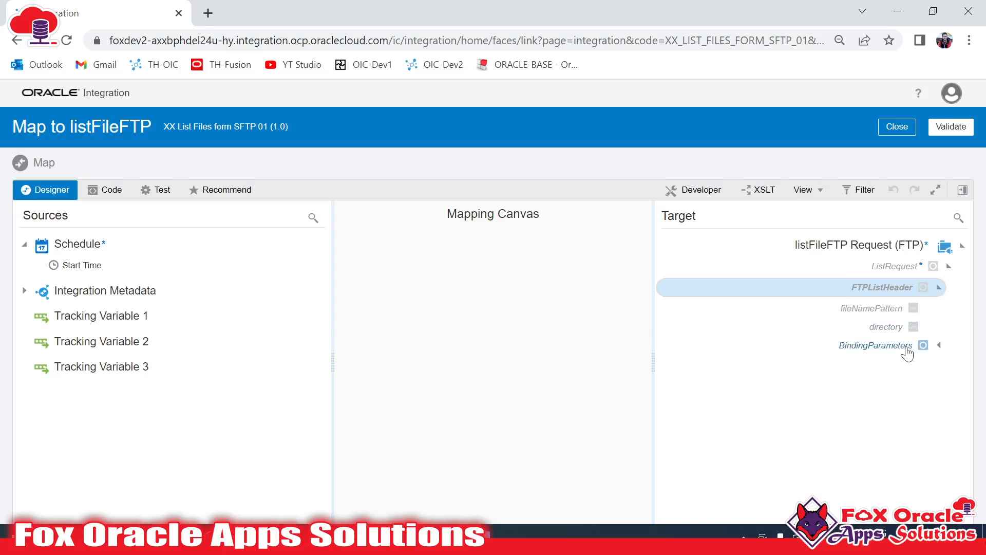
pyautogui.click(896, 310)
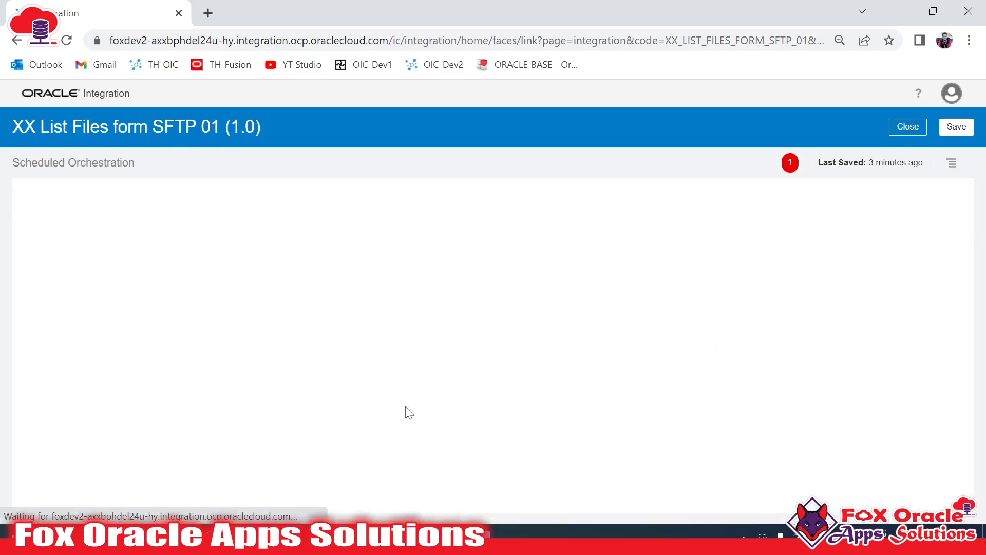
# Reset the arrangement of the integration flow's nodes on the canvas and select the listFileFTP invoke
pyautogui.moveTo(615, 418); pyautogui.dragTo(587, 417)
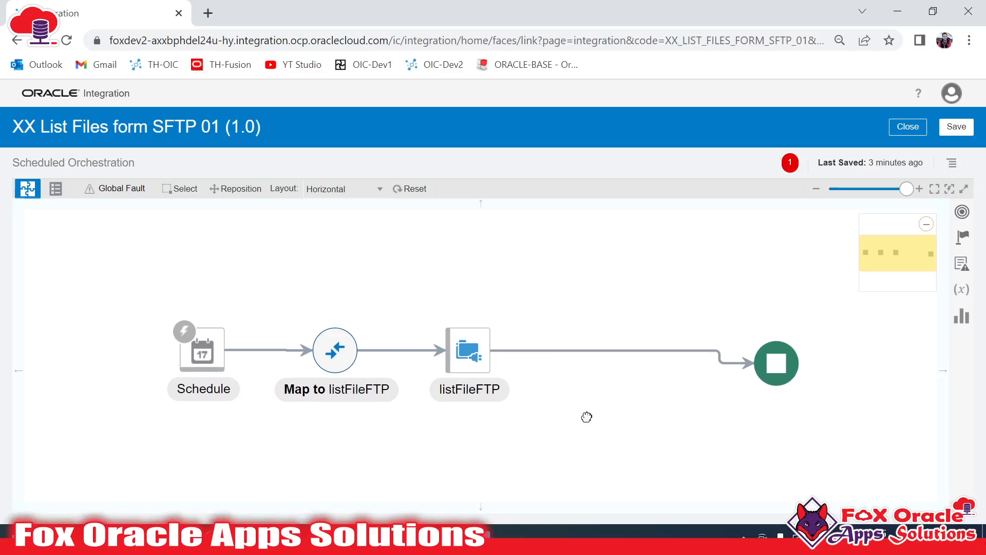
pyautogui.click(406, 189)
pyautogui.click(458, 365)
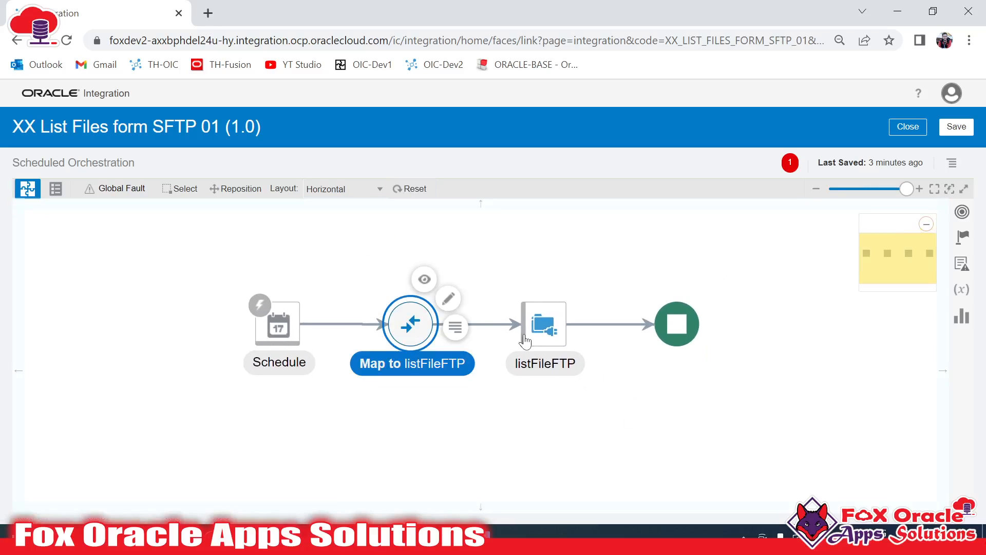
pyautogui.click(545, 333)
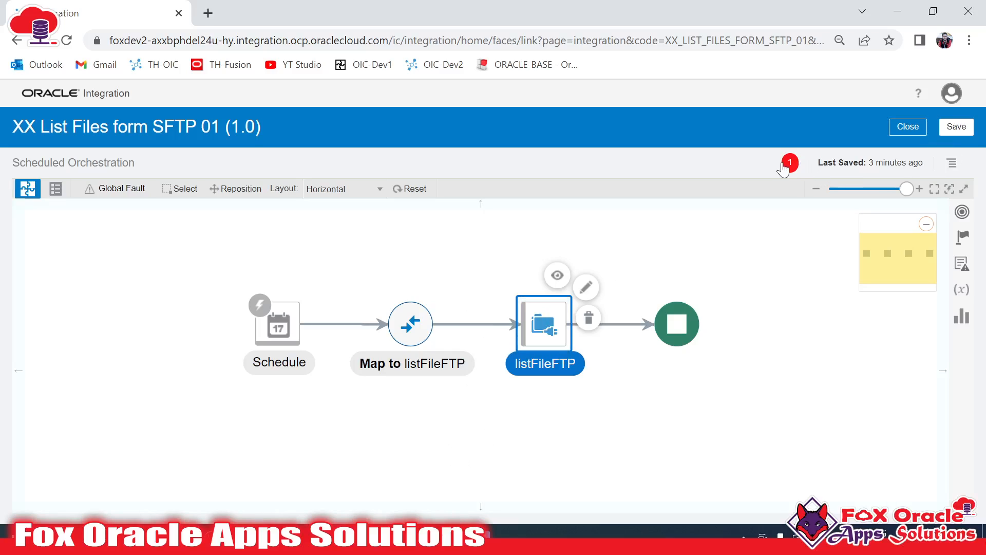
# Assign the schedule's startTime as the primary business identifier for tracking and save the tracking settings
pyautogui.click(952, 163)
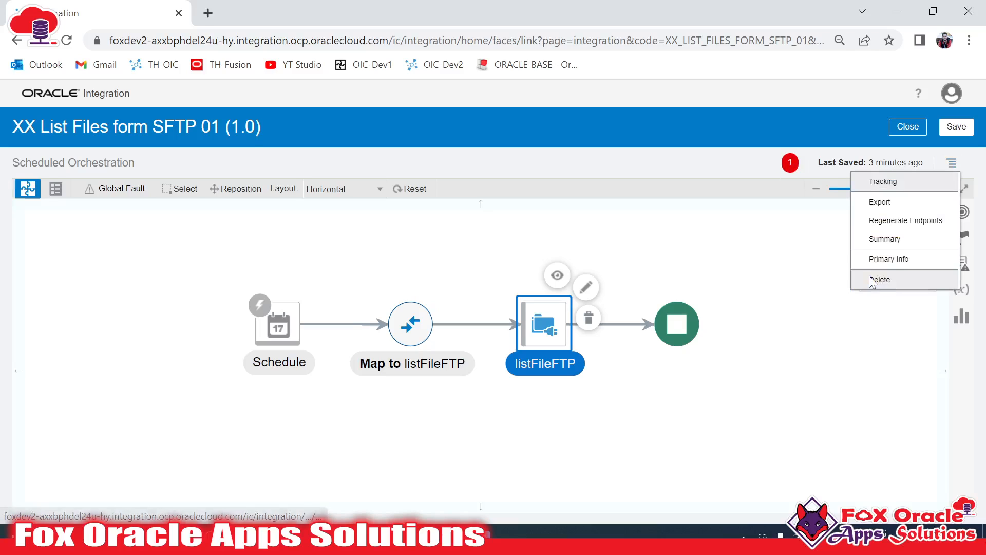
pyautogui.click(899, 182)
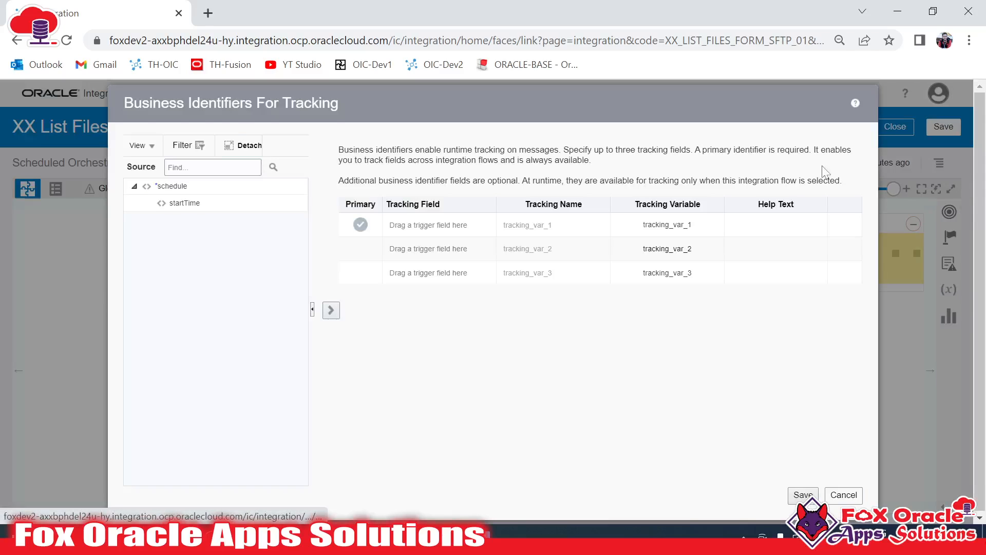
pyautogui.moveTo(185, 203); pyautogui.dragTo(800, 446)
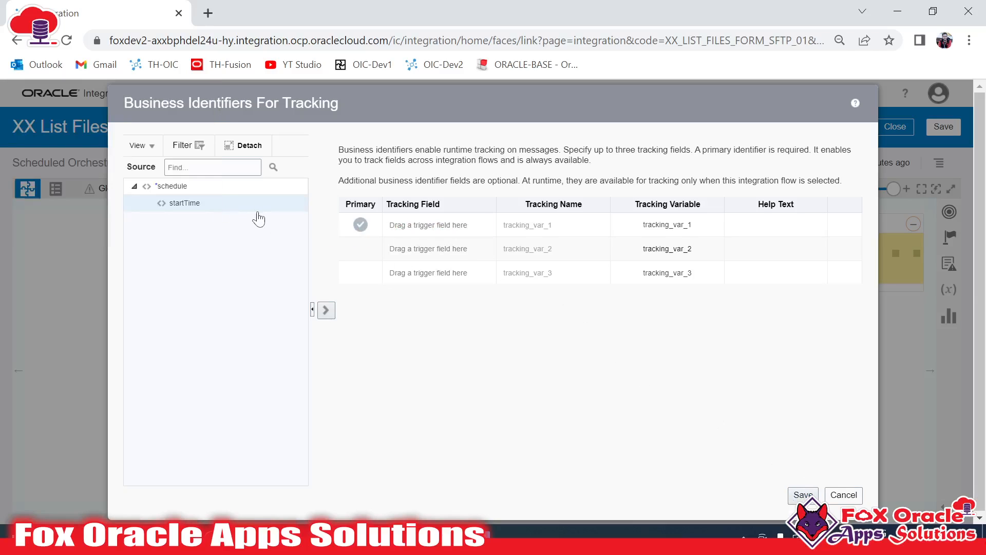
pyautogui.moveTo(222, 206); pyautogui.dragTo(405, 225)
pyautogui.click(801, 495)
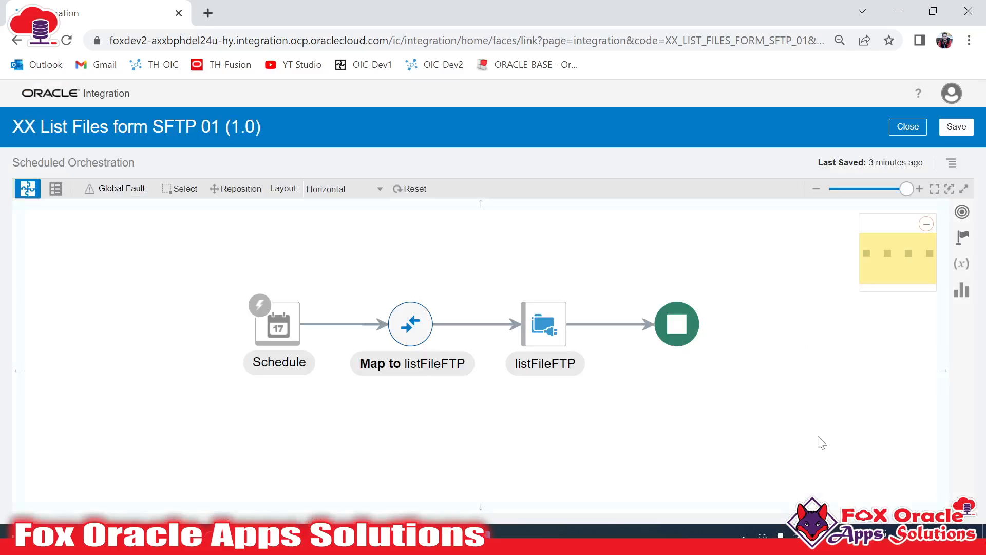
# Save and close the integration, and activate XX List Files form SFTP 01 with tracing and payload included
pyautogui.click(956, 128)
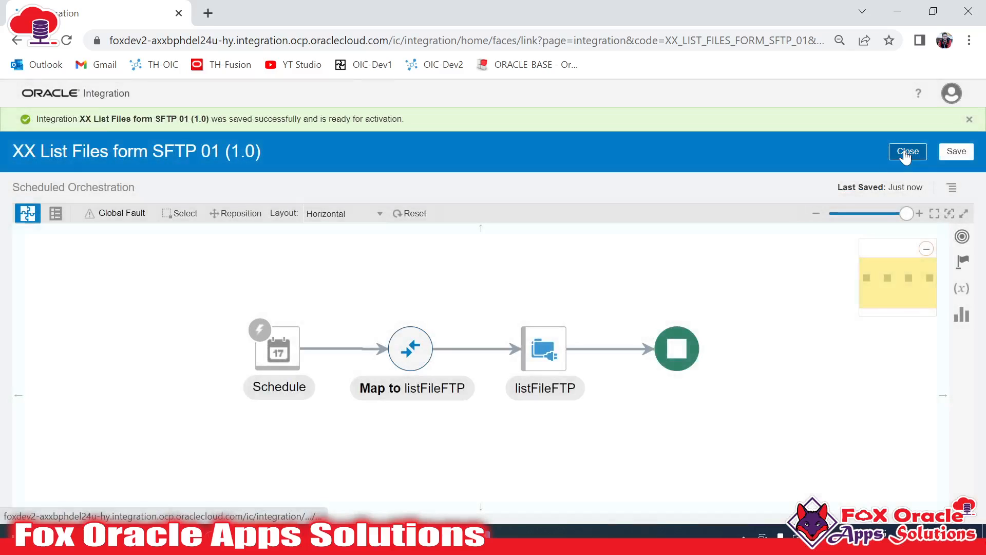
pyautogui.click(914, 130)
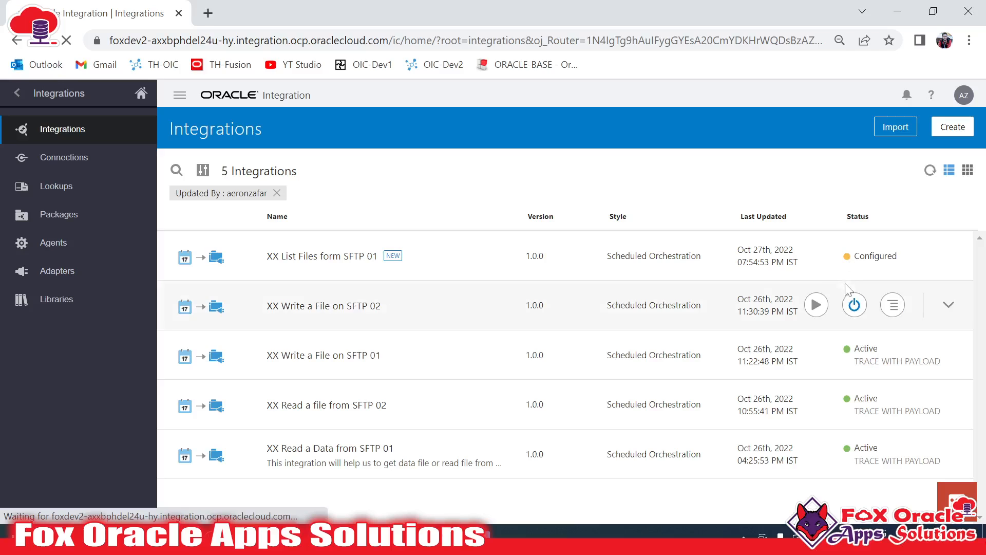
pyautogui.click(854, 256)
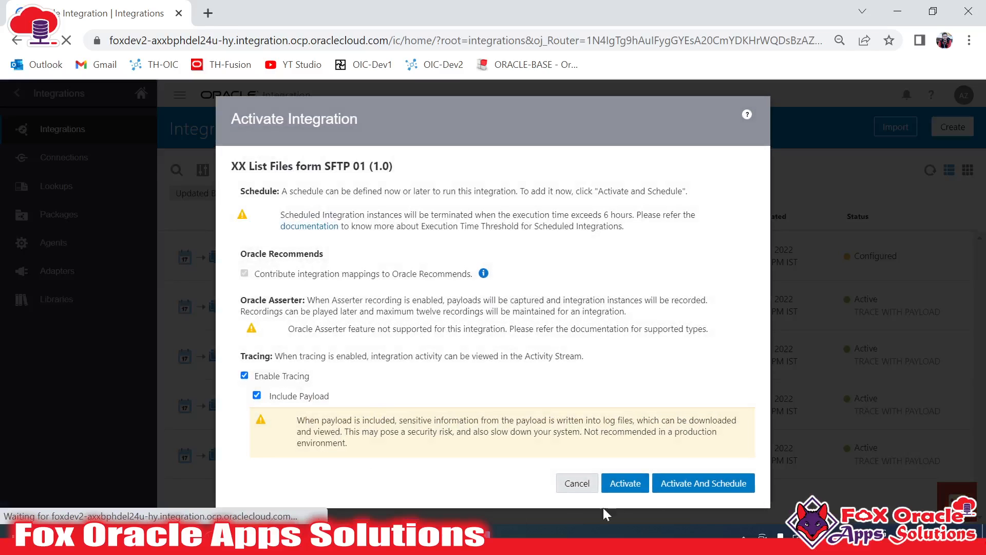
pyautogui.click(624, 481)
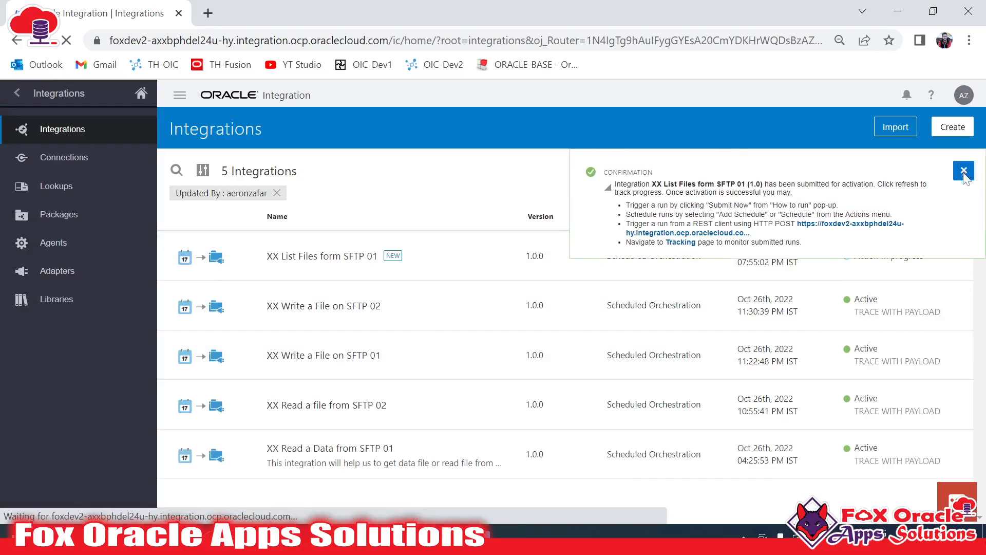
pyautogui.click(964, 170)
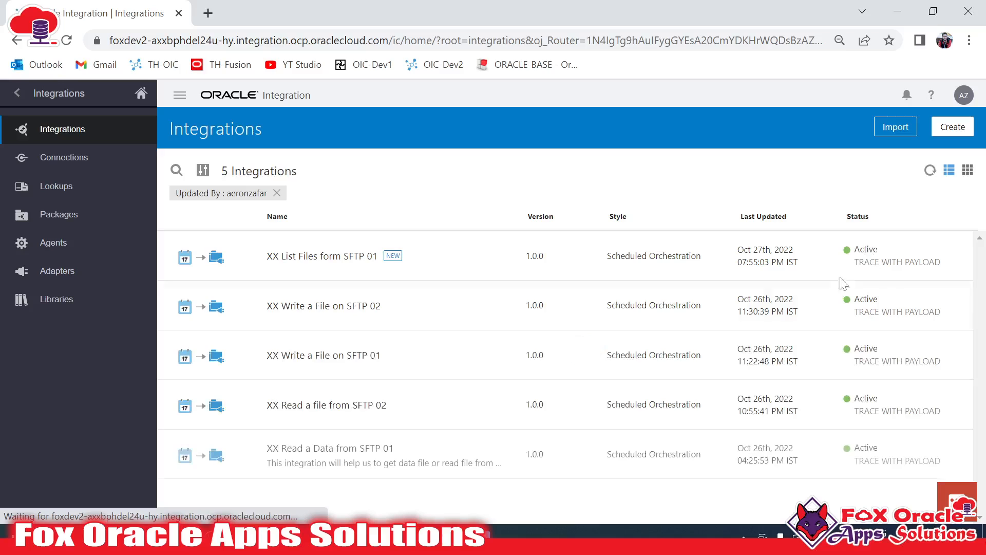
# Submit an ad hoc run of the XX List Files form SFTP 01 integration
pyautogui.moveTo(844, 271)
pyautogui.moveTo(816, 263)
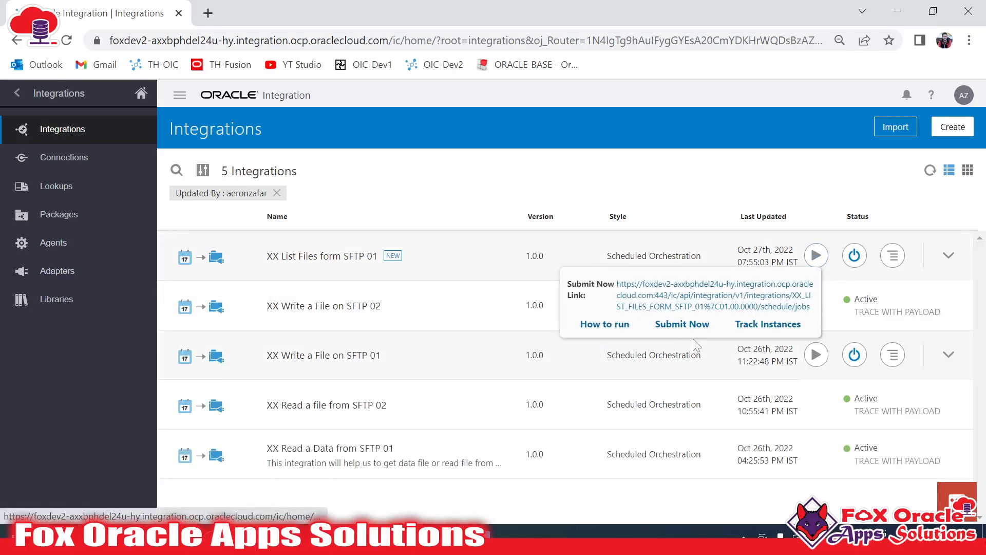
pyautogui.click(695, 327)
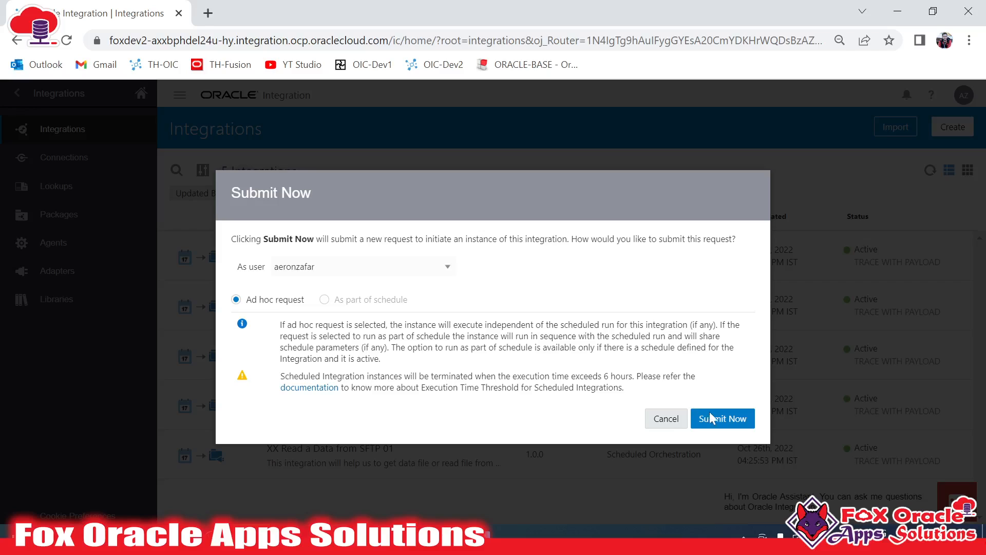
pyautogui.click(719, 418)
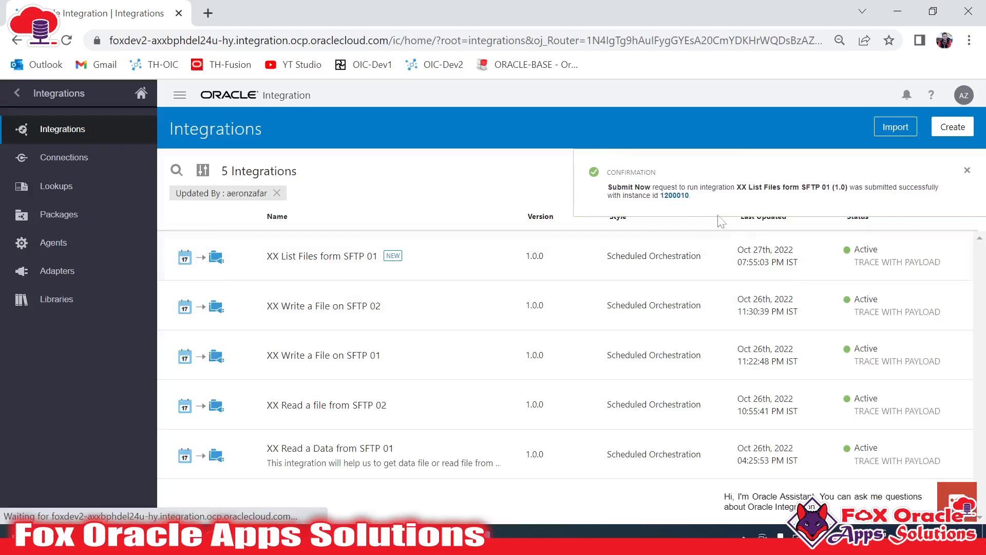
# Open OIC-Dev2 in a new browser tab and go to the integration monitoring's instance tracking page
pyautogui.click(208, 13)
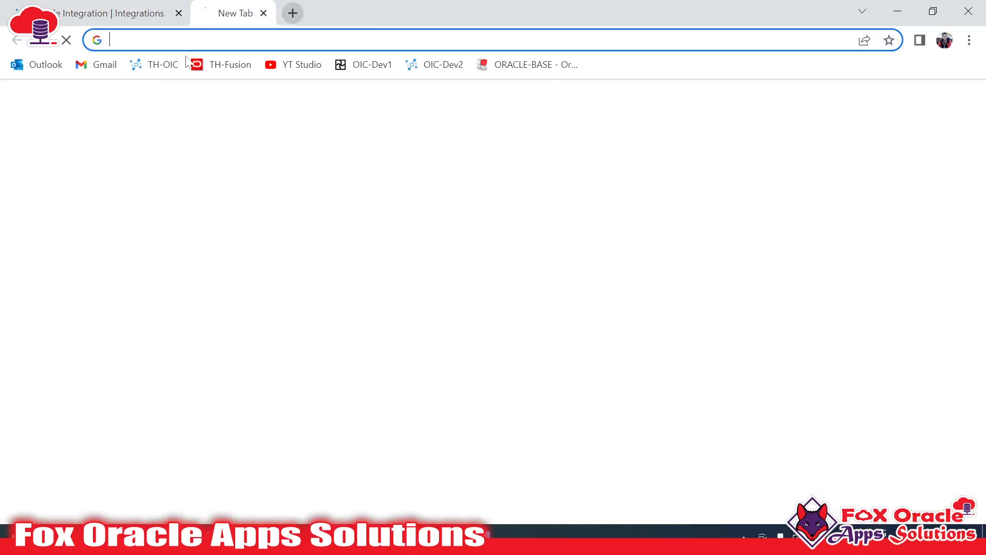
pyautogui.click(411, 67)
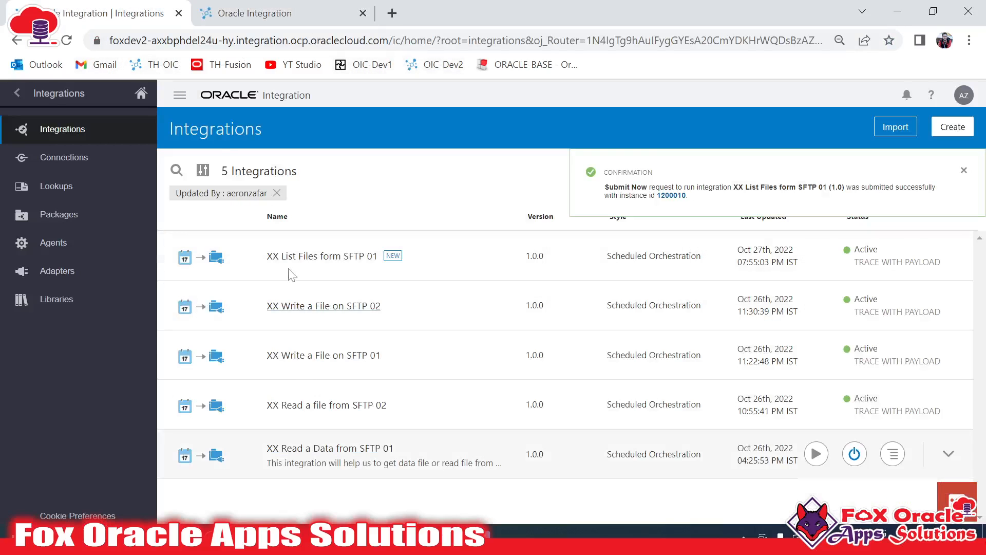
pyautogui.click(201, 8)
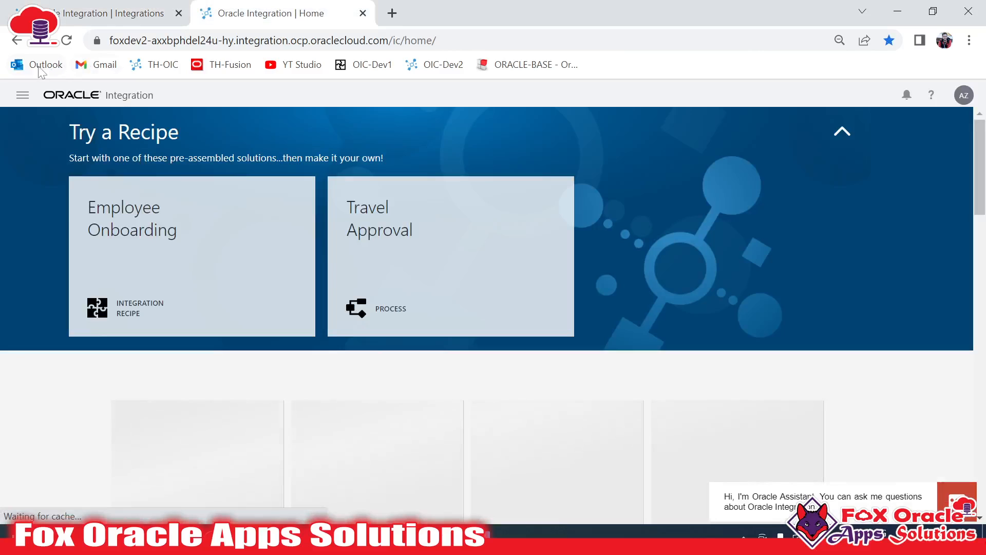
pyautogui.click(106, 339)
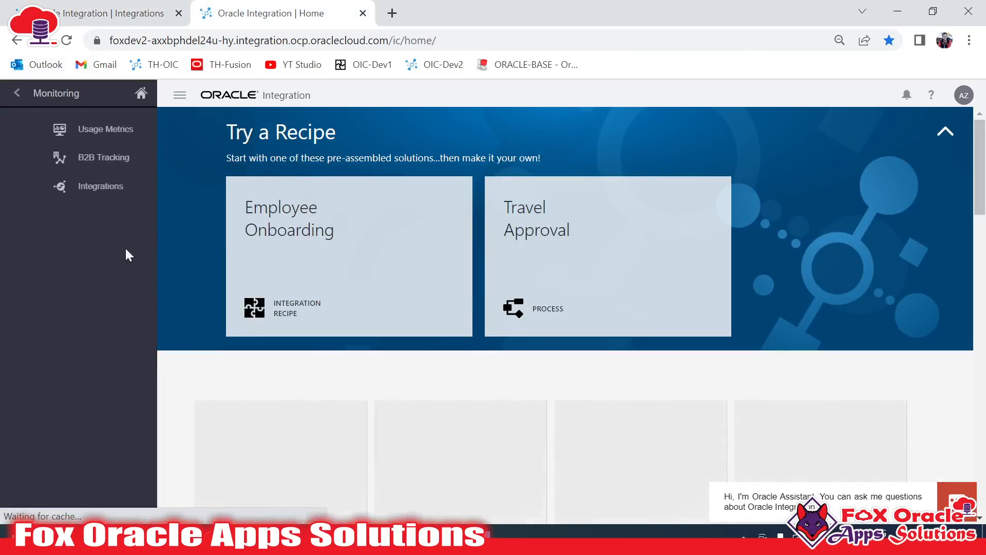
pyautogui.click(80, 189)
pyautogui.click(66, 219)
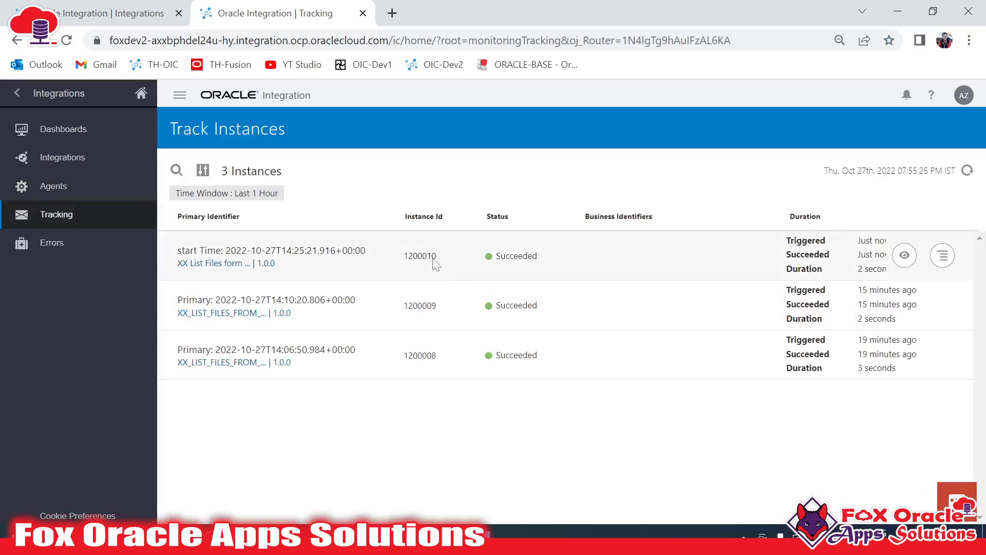
# Open the activity stream of the newest XX List Files form SFTP 01 instance, refresh the instance list and reopen the stream
pyautogui.moveTo(436, 264)
pyautogui.moveTo(494, 256); pyautogui.dragTo(583, 260)
pyautogui.click(904, 255)
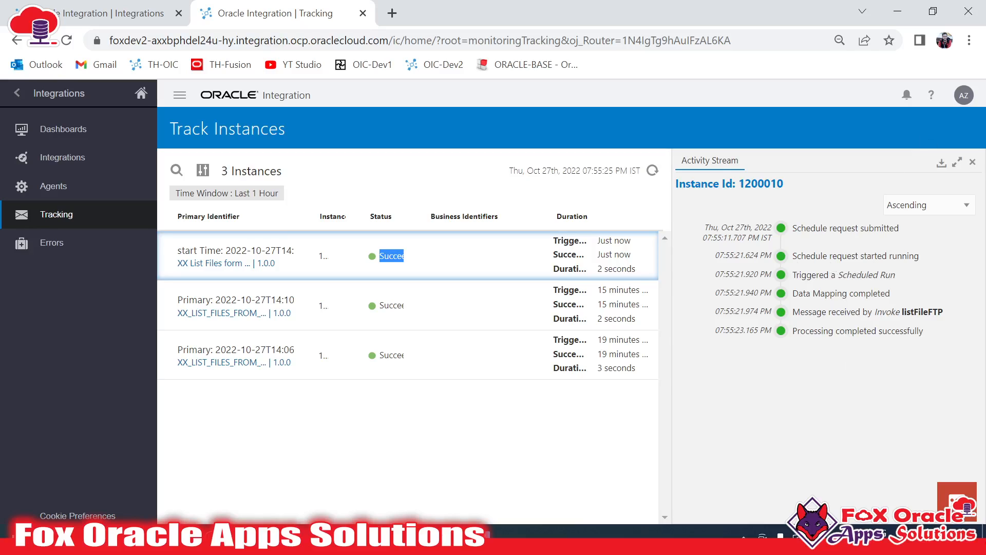
pyautogui.moveTo(793, 256); pyautogui.dragTo(939, 342)
pyautogui.click(939, 342)
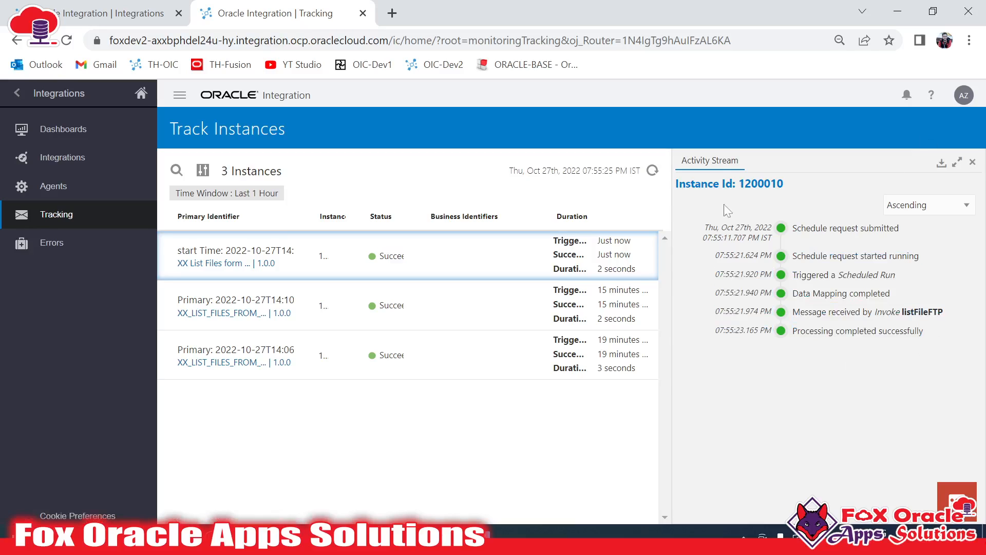
pyautogui.click(653, 171)
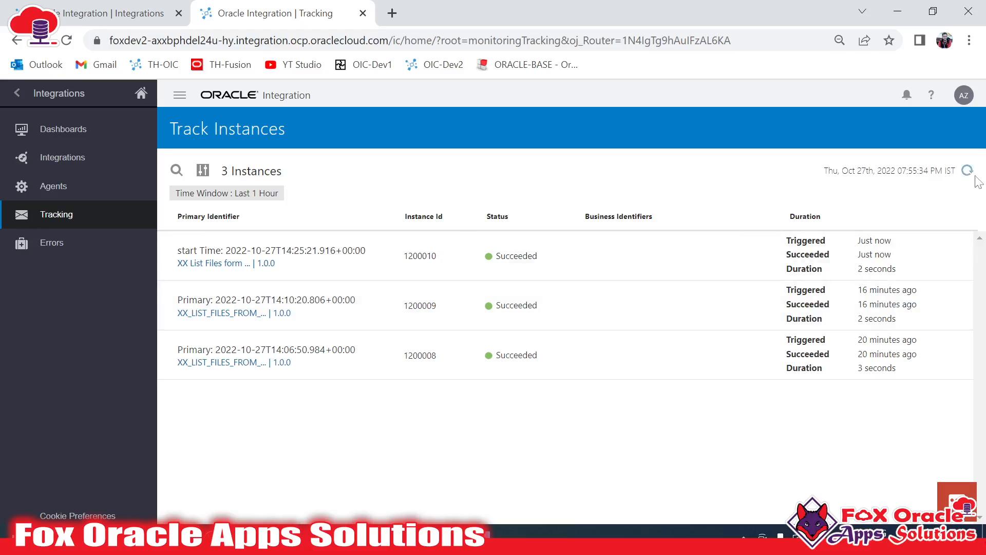
pyautogui.click(905, 256)
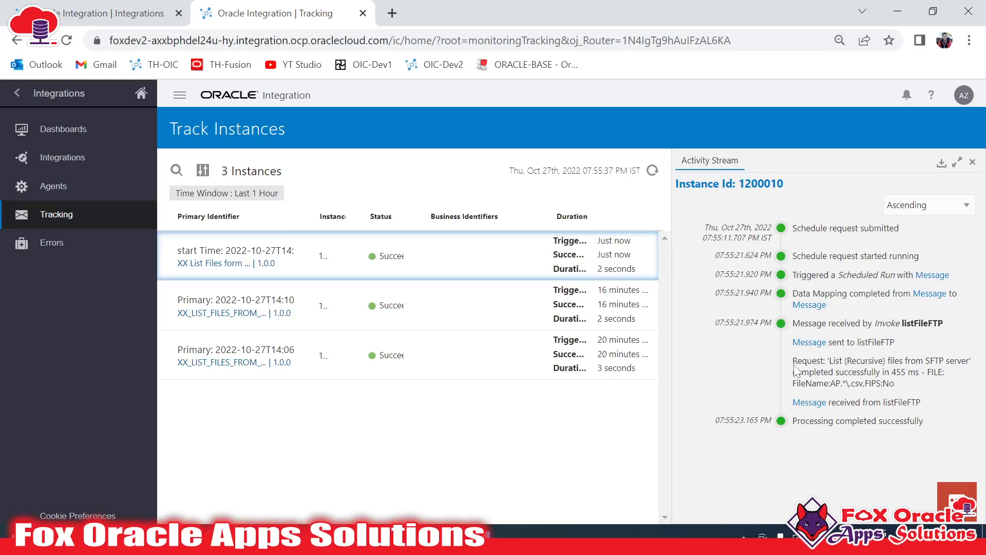
# Examine the listFileFTP entries in the activity stream, from the sent message and file name pattern to the received message
pyautogui.moveTo(828, 343); pyautogui.dragTo(899, 349)
pyautogui.moveTo(831, 342); pyautogui.dragTo(793, 342)
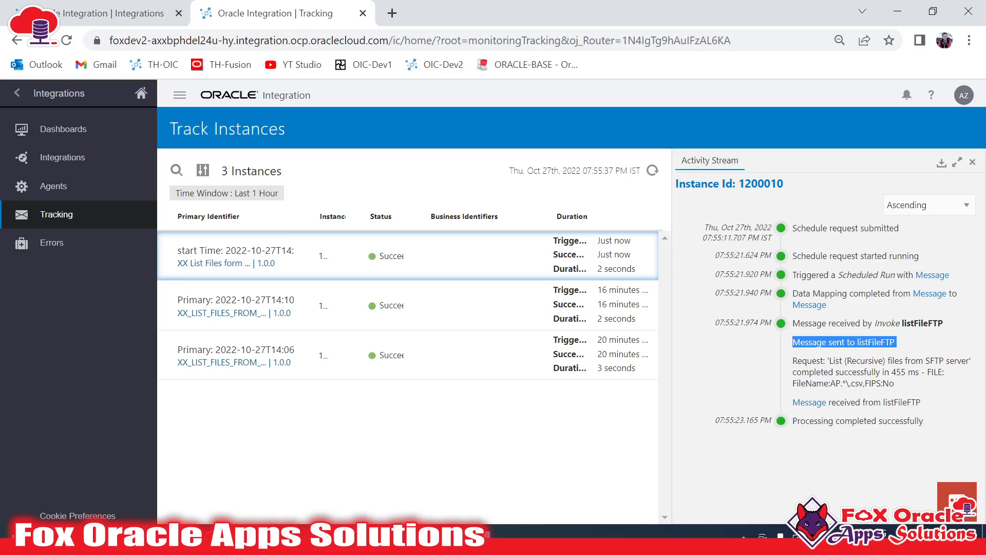
pyautogui.moveTo(793, 360); pyautogui.dragTo(896, 387)
pyautogui.click(896, 389)
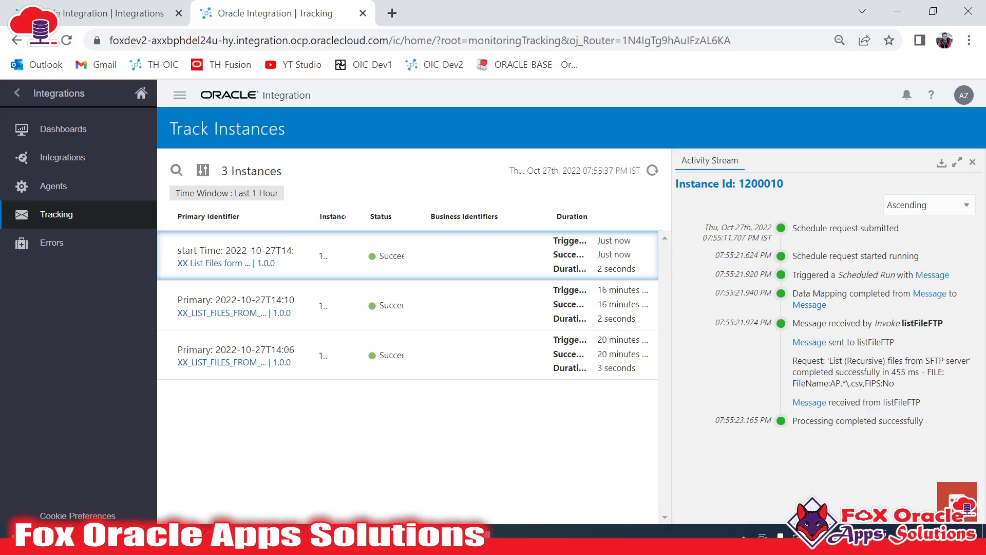
pyautogui.moveTo(793, 383); pyautogui.dragTo(840, 384)
pyautogui.click(863, 383)
pyautogui.moveTo(831, 402); pyautogui.dragTo(907, 402)
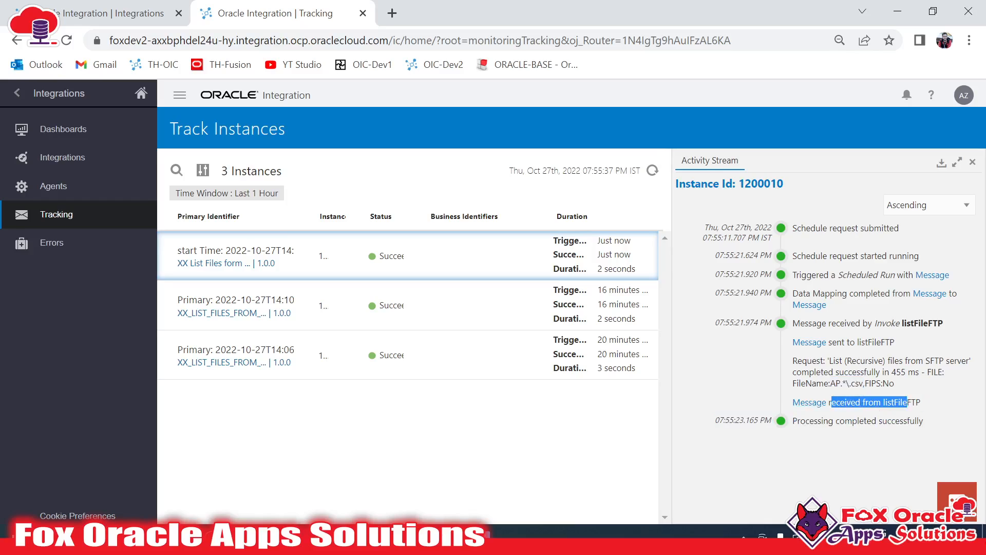
# Expand the message received from listFileFTP and copy its entire XML payload
pyautogui.click(809, 402)
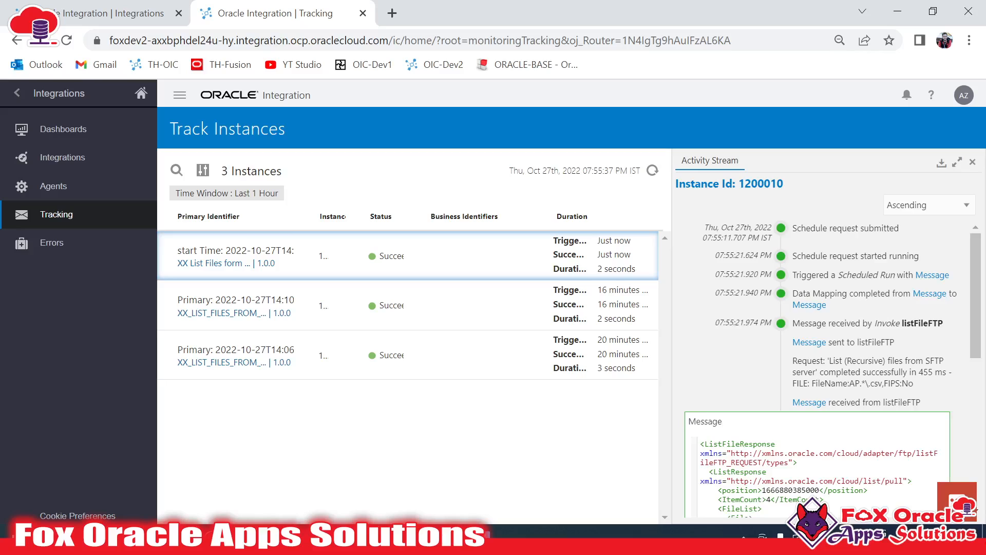
pyautogui.scroll(-3, 816, 370)
pyautogui.scroll(-3, 817, 370)
pyautogui.scroll(4, 817, 370)
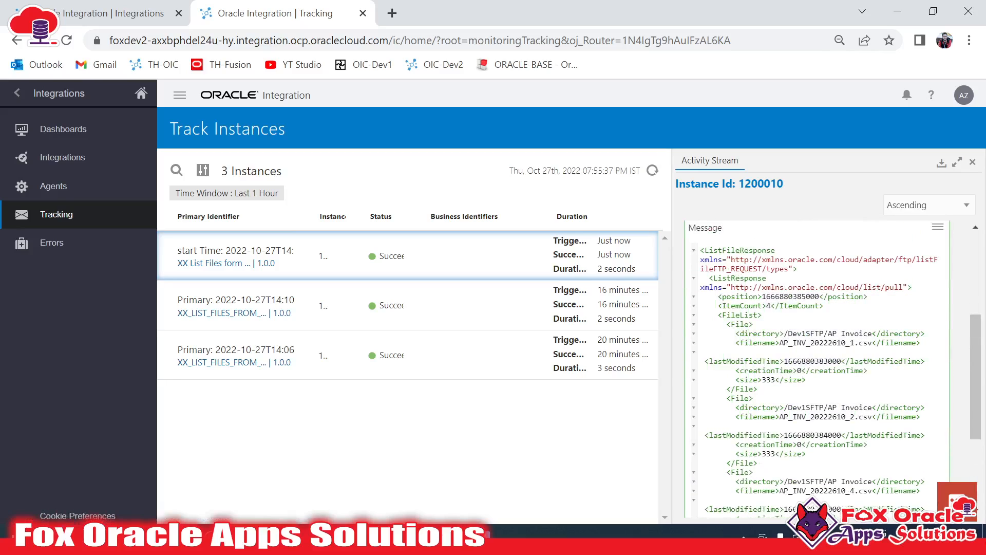
pyautogui.hotkey('ctrl', 'a')
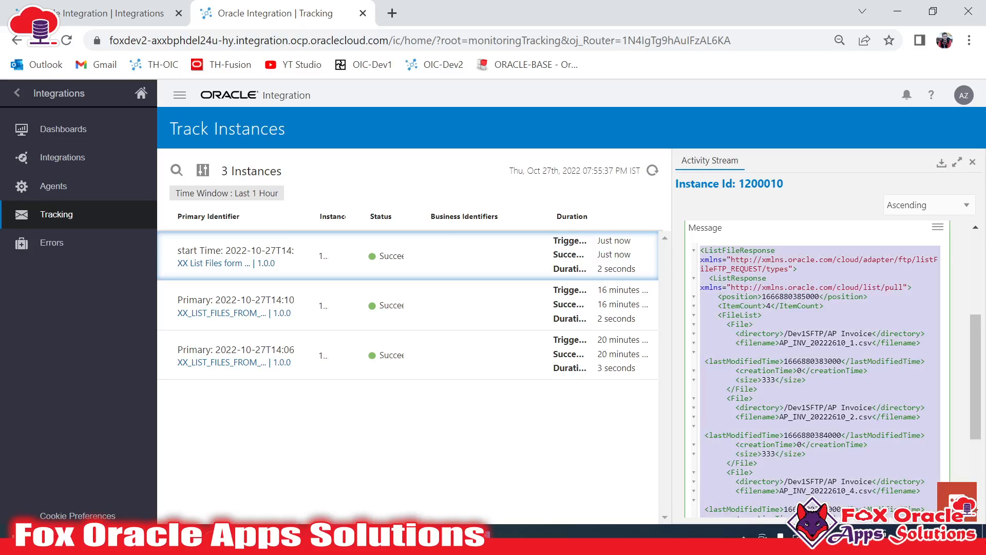
pyautogui.click(565, 452)
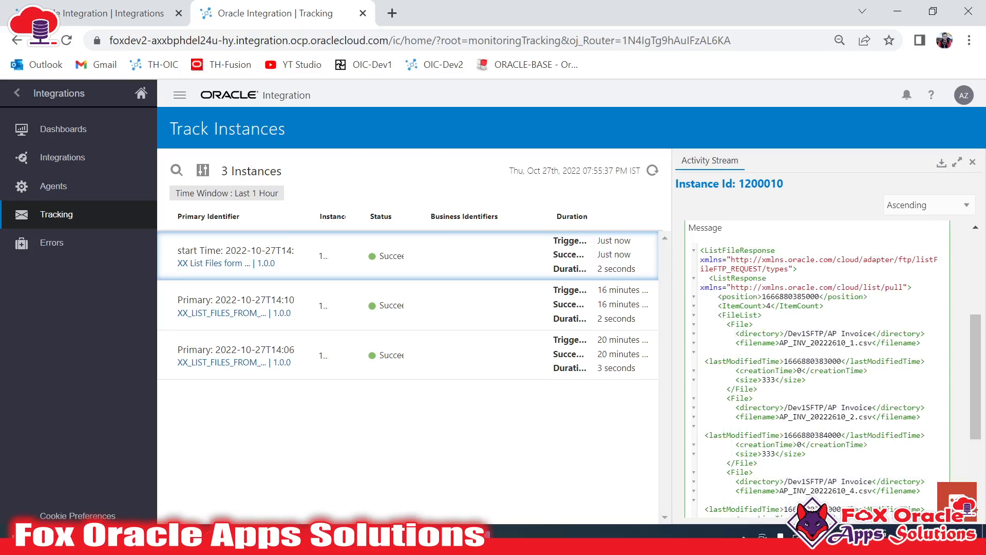
# Switch to Notepad++, paste the response payload into the empty document and set its language to XML
pyautogui.hotkey('alt', 'Tab')
pyautogui.hotkey('ctrl', 'v')
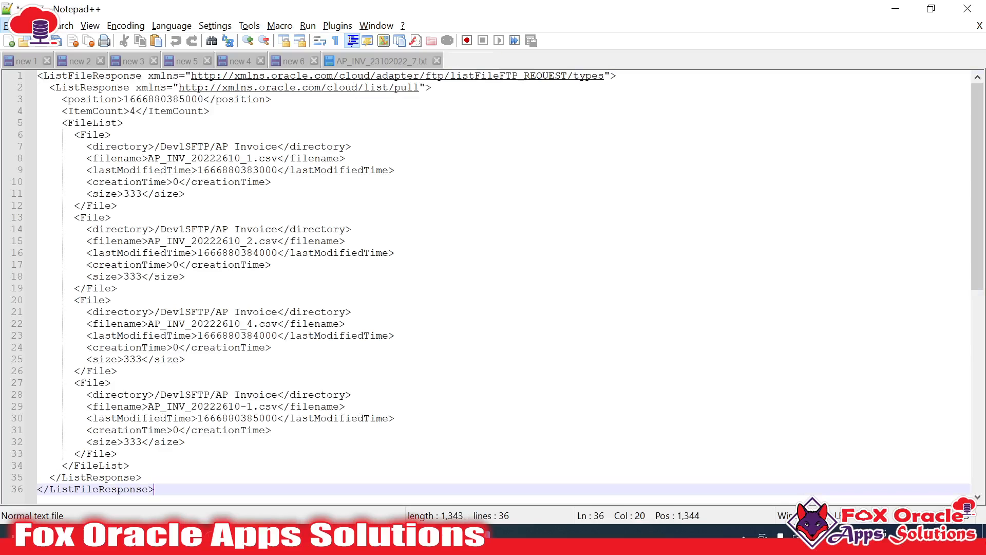
pyautogui.click(171, 25)
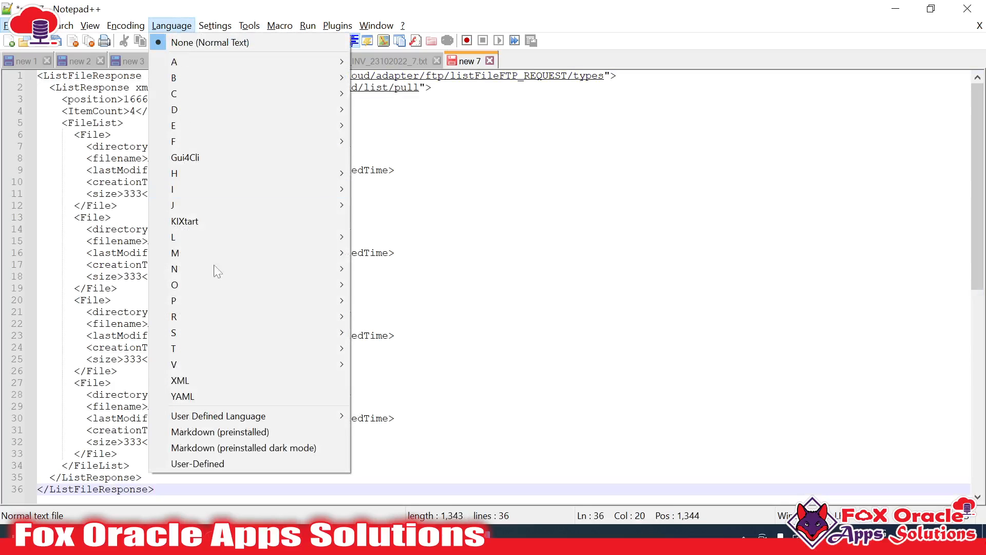
pyautogui.click(193, 382)
pyautogui.click(282, 182)
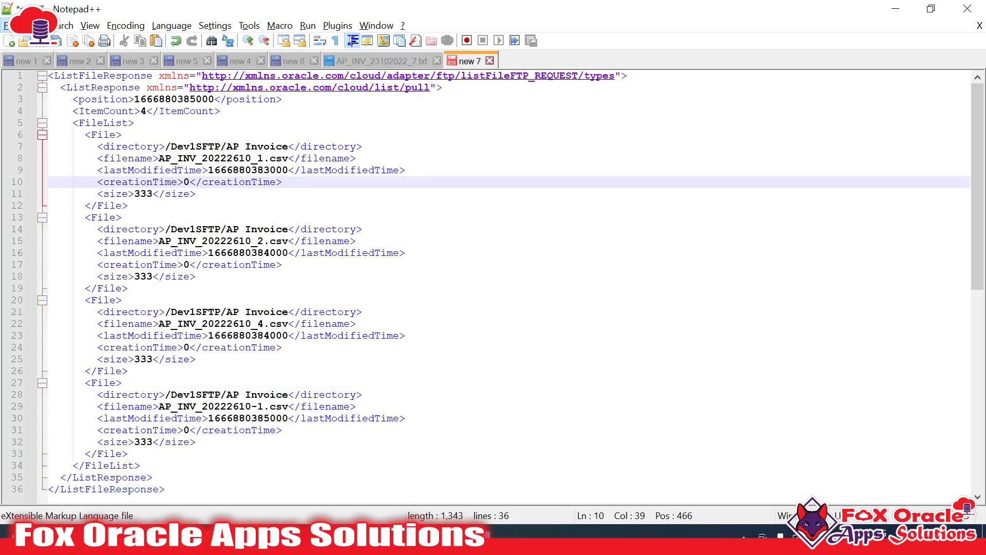
# Examine the ItemCount value and the first File element's structure in the pasted ListFileResponse XML
pyautogui.click(128, 158)
pyautogui.hotkey('alt', 'Tab')
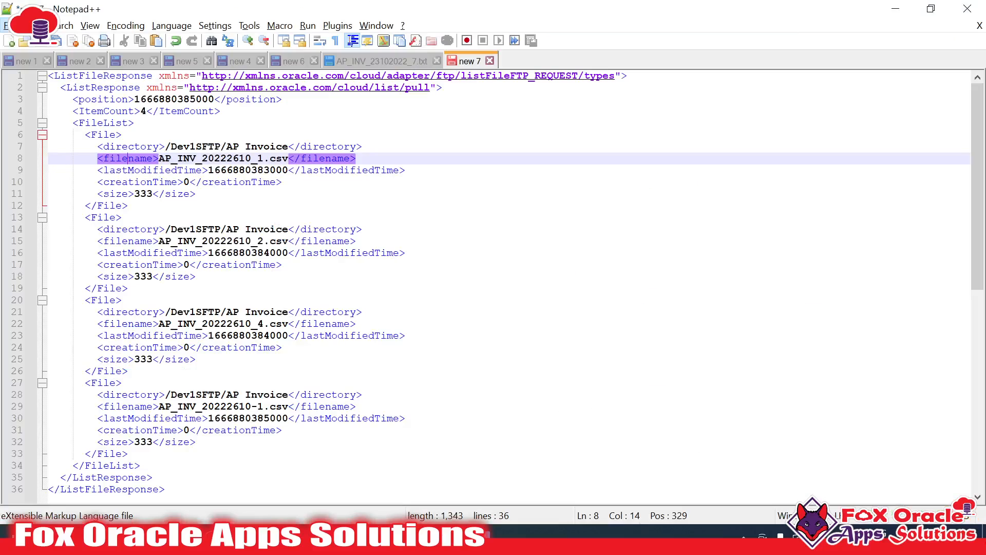
pyautogui.click(282, 182)
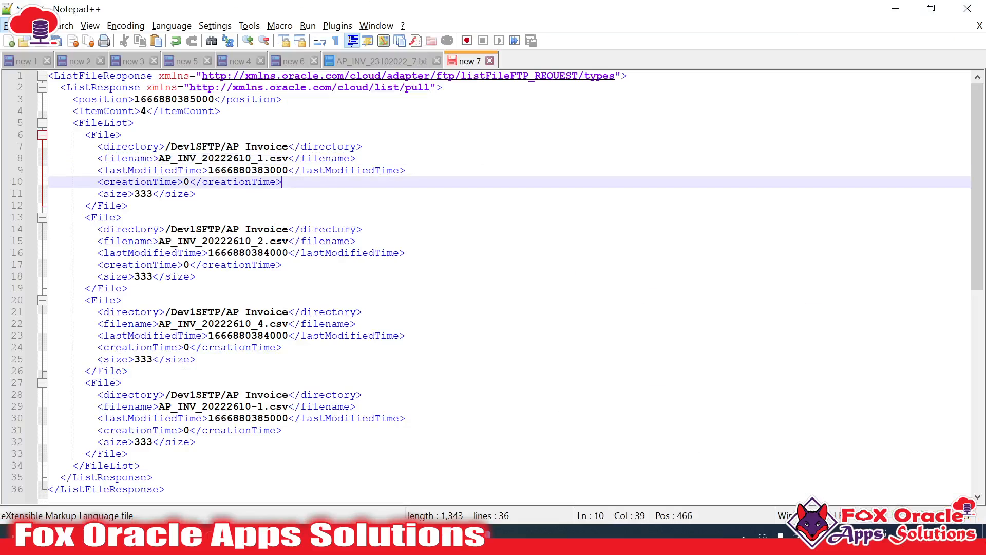
pyautogui.doubleClick(144, 111)
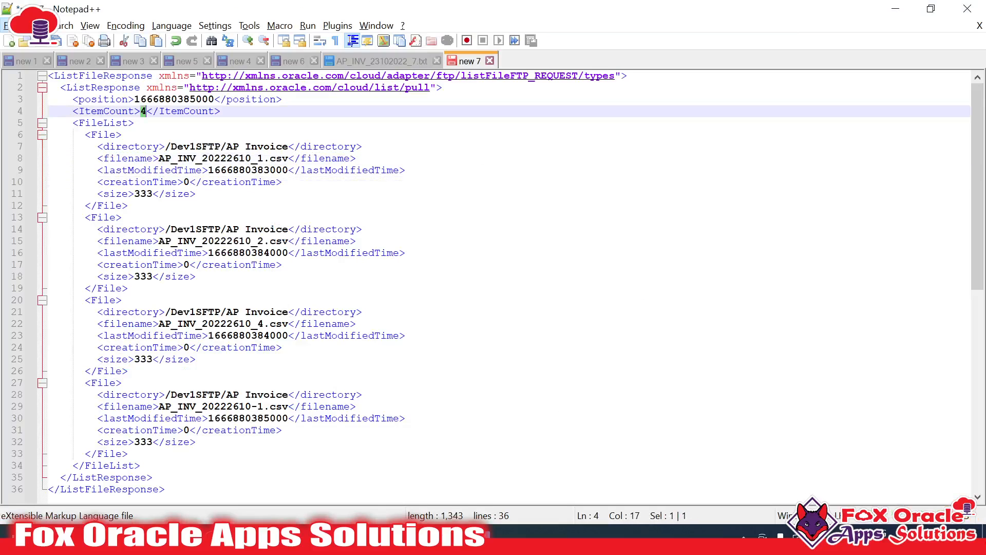
pyautogui.moveTo(85, 135)
pyautogui.mouseDown()
pyautogui.moveTo(122, 134)
pyautogui.moveTo(128, 205)
pyautogui.mouseUp()
pyautogui.click(110, 134)
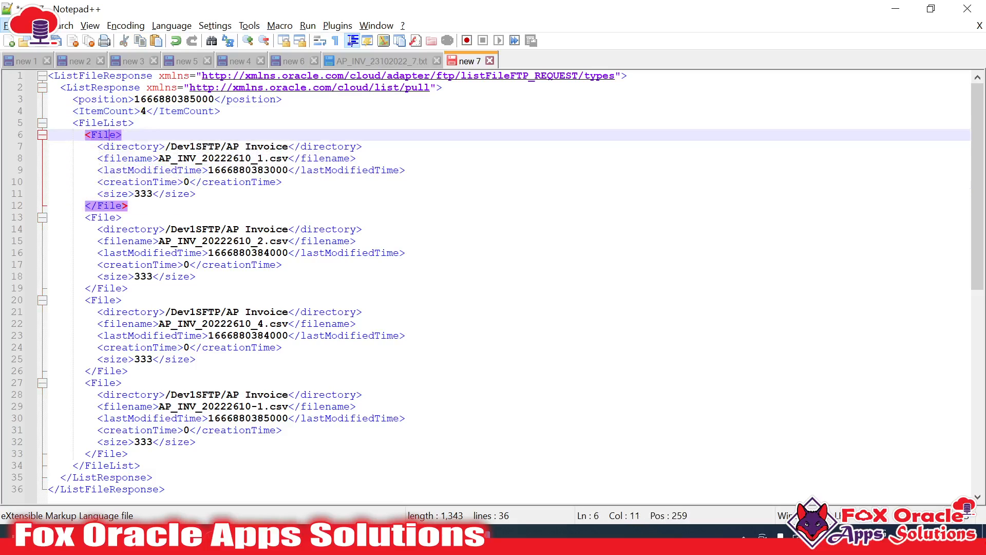
pyautogui.moveTo(85, 135); pyautogui.dragTo(128, 205)
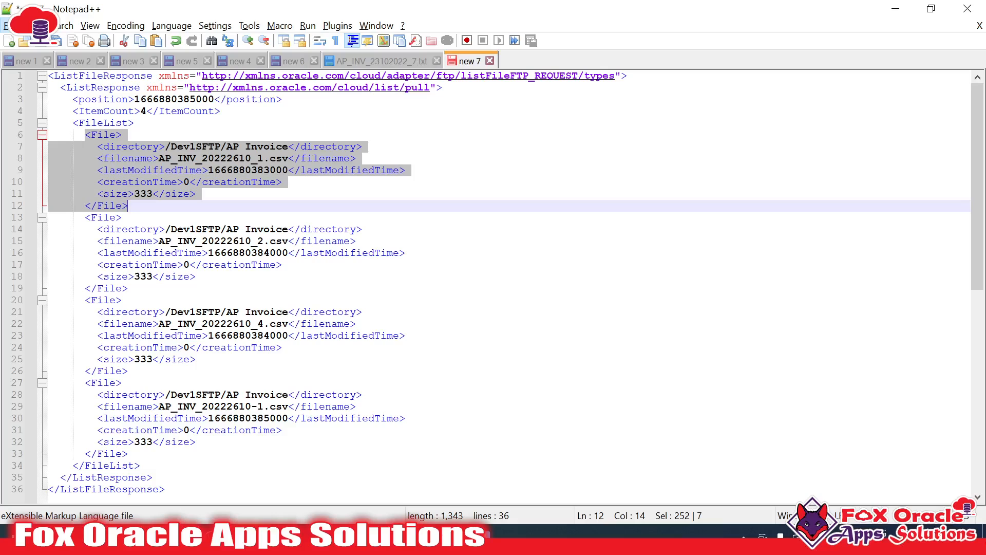
pyautogui.click(152, 241)
pyautogui.doubleClick(103, 135)
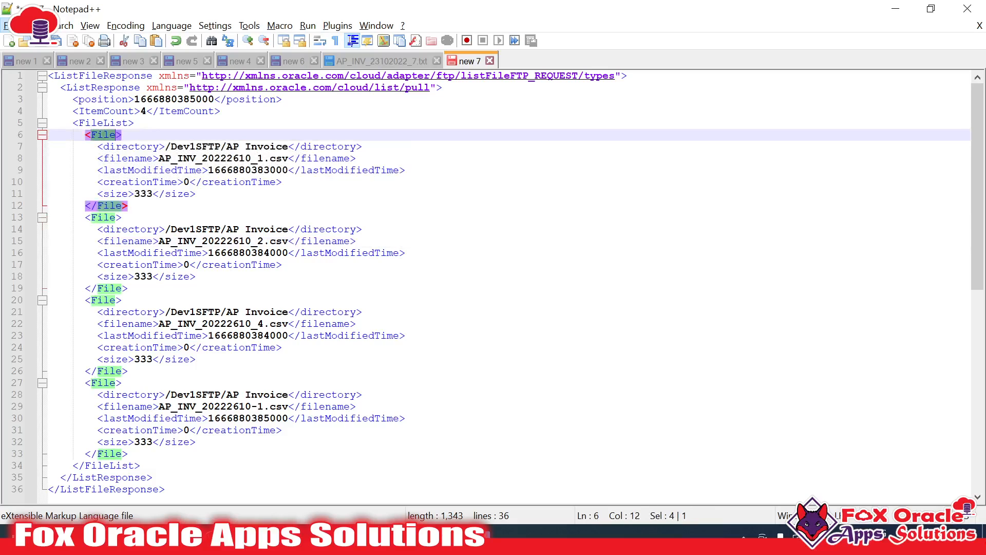
pyautogui.tripleClick(106, 137)
# Check the AP prefix and csv extension in the filename values of the listed File elements
pyautogui.moveTo(159, 159); pyautogui.dragTo(189, 158)
pyautogui.moveTo(270, 158); pyautogui.dragTo(282, 158)
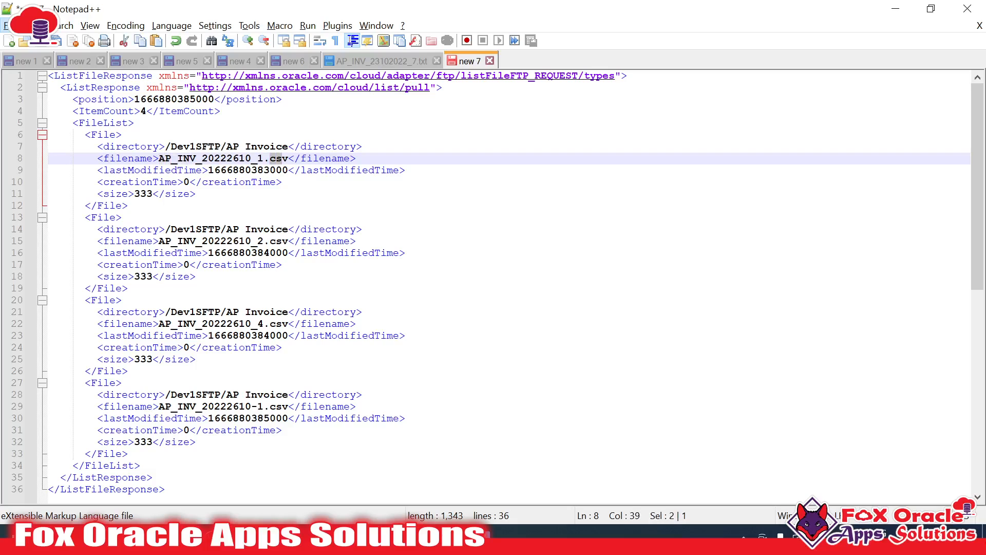
pyautogui.moveTo(159, 241); pyautogui.dragTo(184, 241)
pyautogui.moveTo(264, 241); pyautogui.dragTo(288, 241)
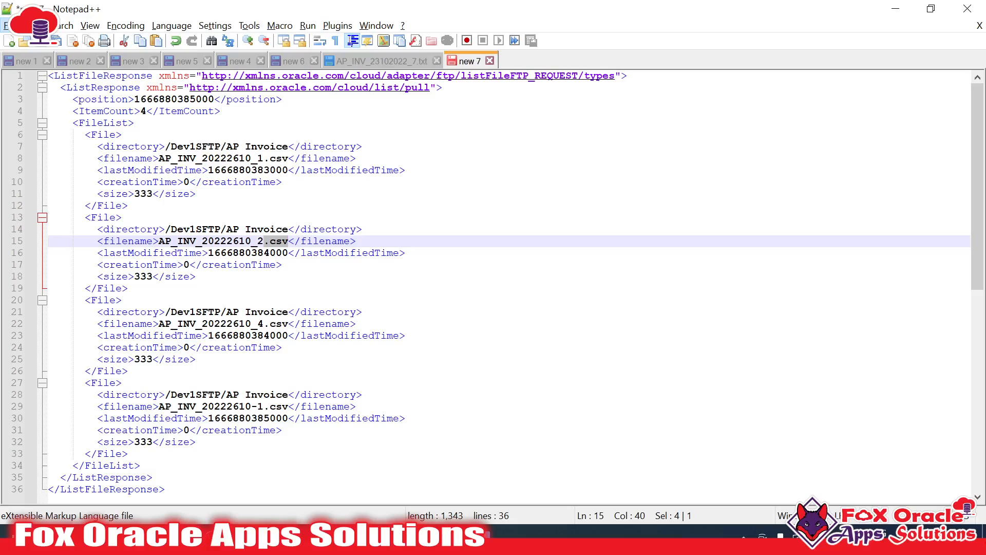
pyautogui.moveTo(165, 323); pyautogui.dragTo(177, 323)
pyautogui.moveTo(159, 406); pyautogui.dragTo(177, 406)
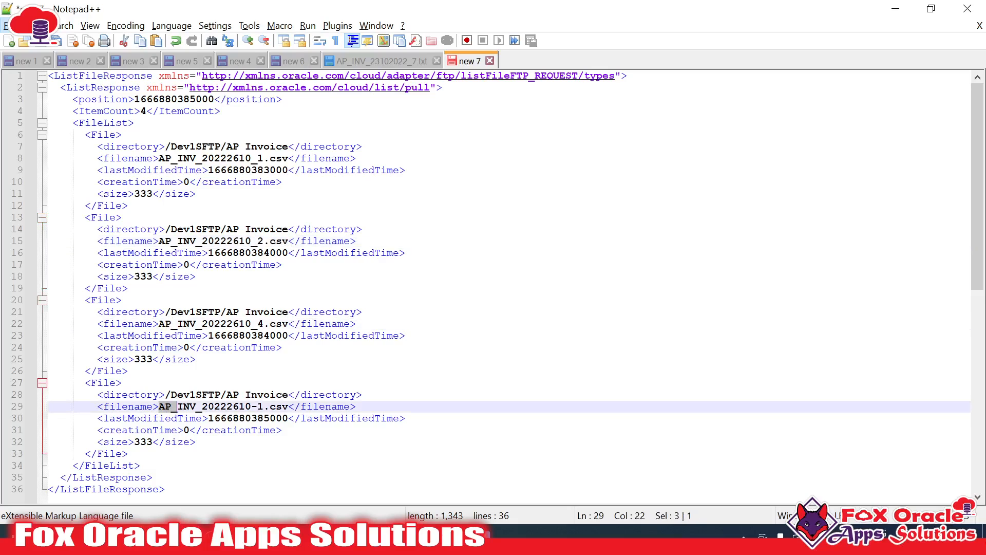
pyautogui.click(269, 407)
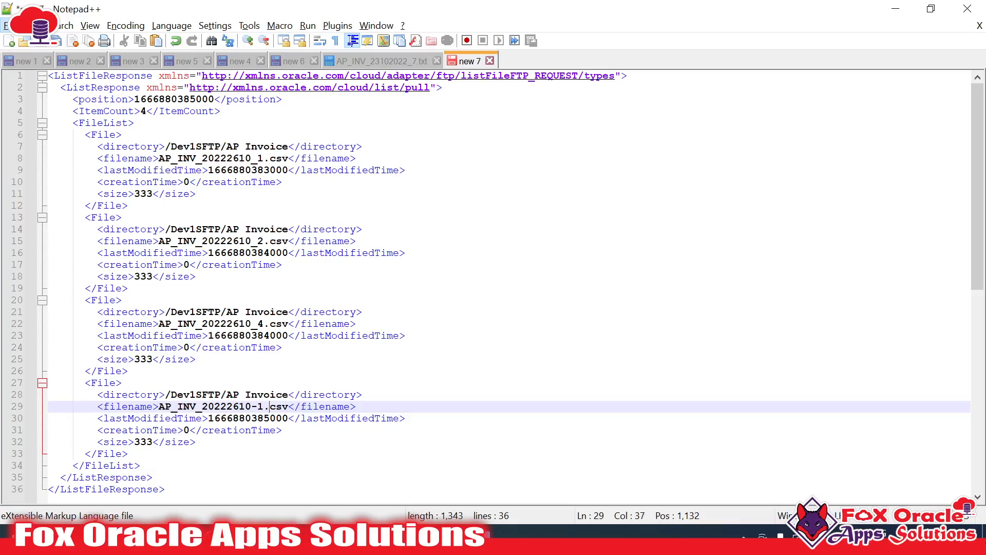
pyautogui.click(190, 253)
# Switch to WinSCP and compare AP_INV_23102022_7.txt and AR_INV_20222610_3.csv in /Dev1SFTP/AP Invoice with the listing pattern
pyautogui.hotkey('alt', 'Tab')
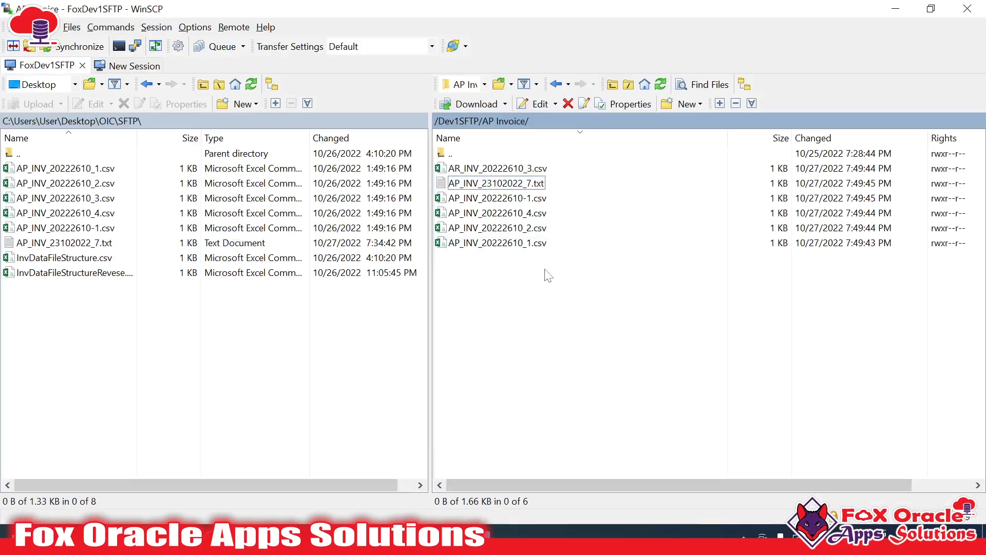
pyautogui.click(538, 186)
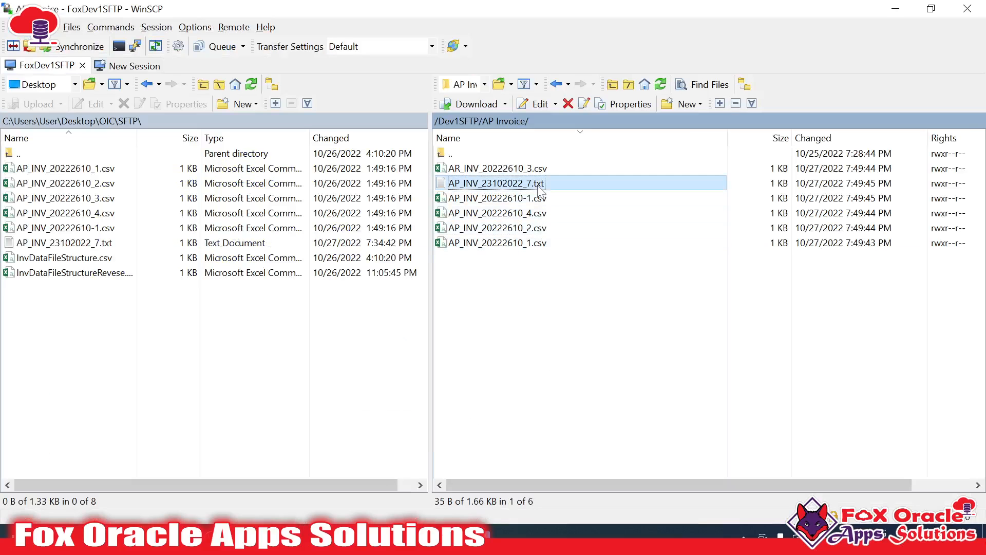
pyautogui.click(460, 169)
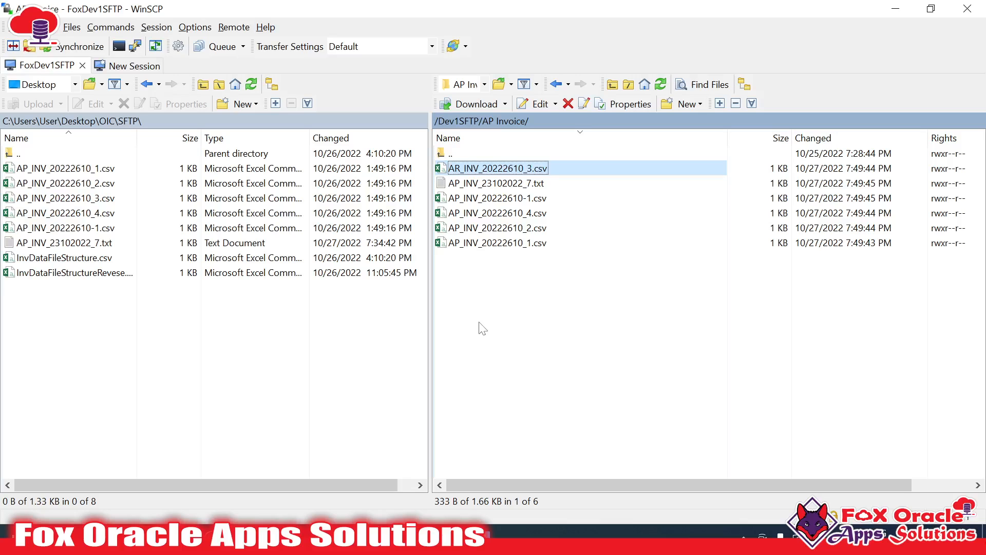
# Return to the integrations list in the browser and deactivate XX List Files form SFTP 01
pyautogui.hotkey('alt', 'Tab')
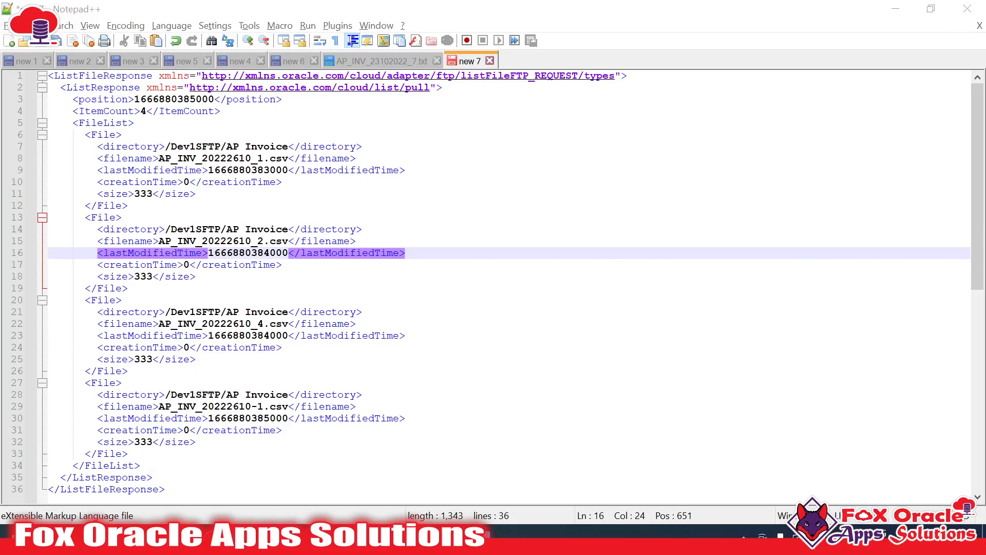
pyautogui.hotkey('alt', 'Tab')
pyautogui.hotkey('ctrl', 'pageup')
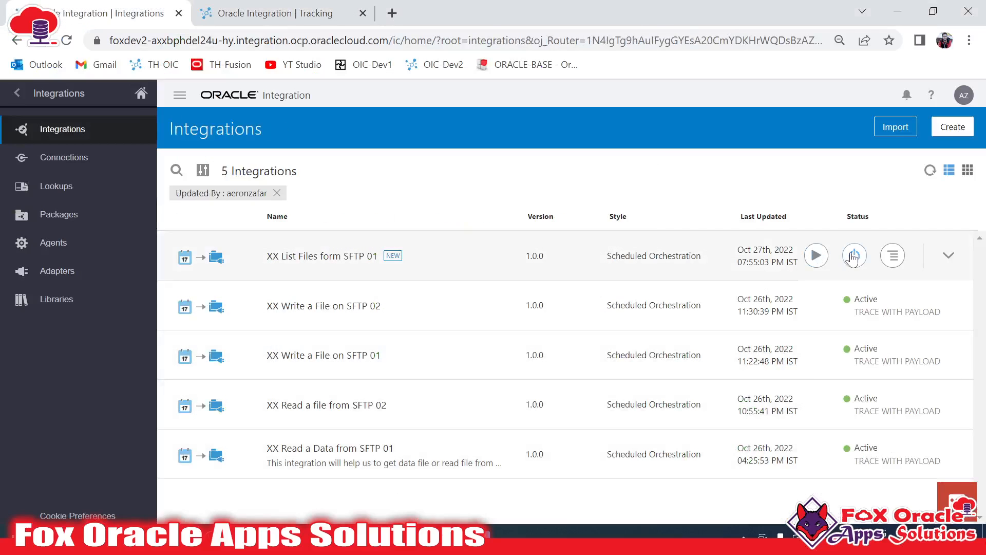
pyautogui.click(854, 256)
pyautogui.click(626, 363)
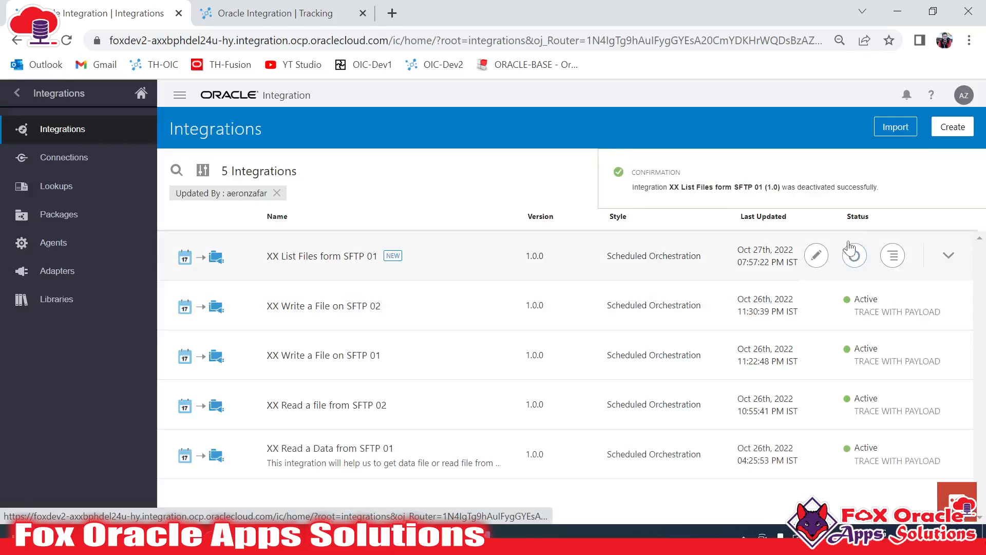
# Open XX List Files form SFTP 01 for editing and bring up the listFileFTP endpoint's operation parameters
pyautogui.click(815, 255)
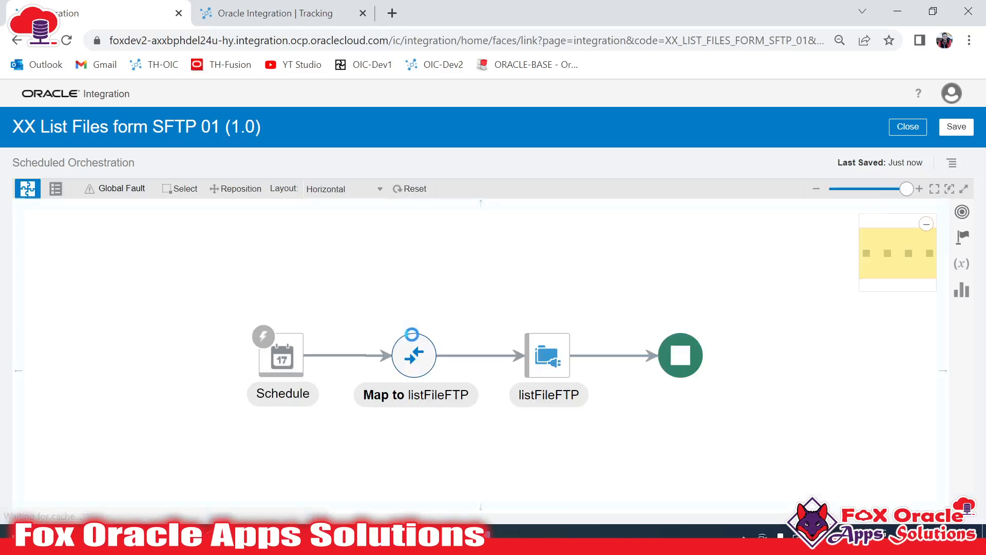
pyautogui.click(545, 352)
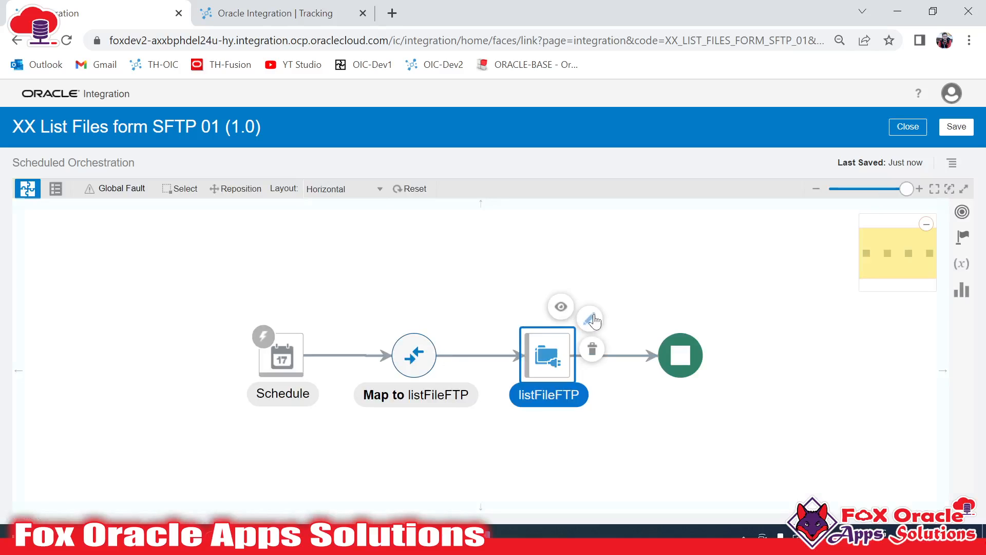
pyautogui.click(411, 349)
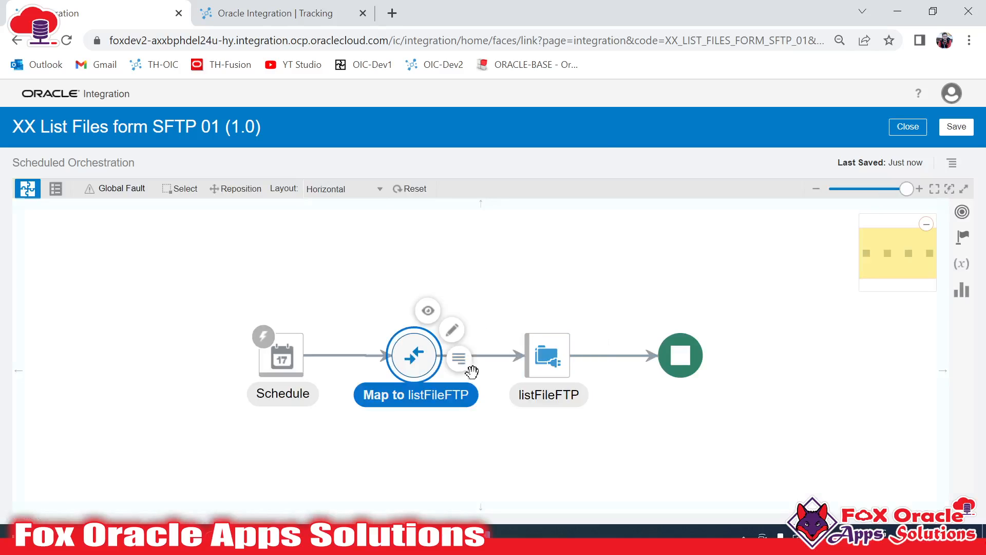
pyautogui.click(548, 363)
pyautogui.click(591, 324)
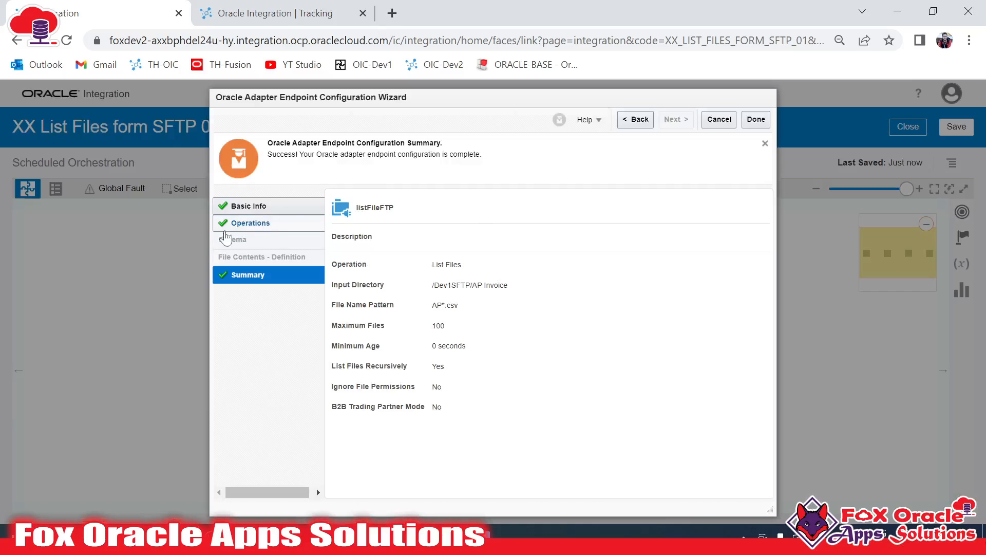
pyautogui.click(226, 226)
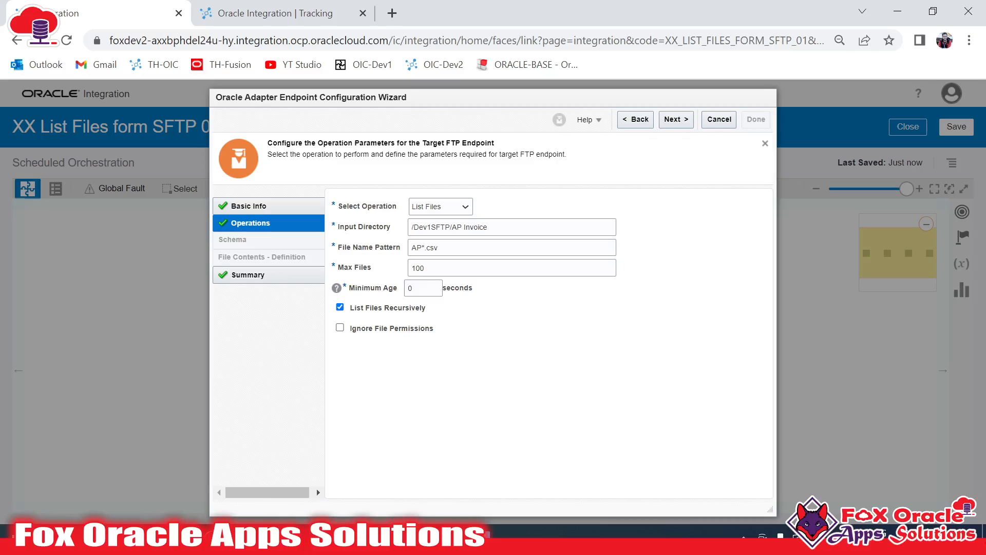
# Replace the listFileFTP endpoint's File Name Pattern with *
pyautogui.click(385, 247)
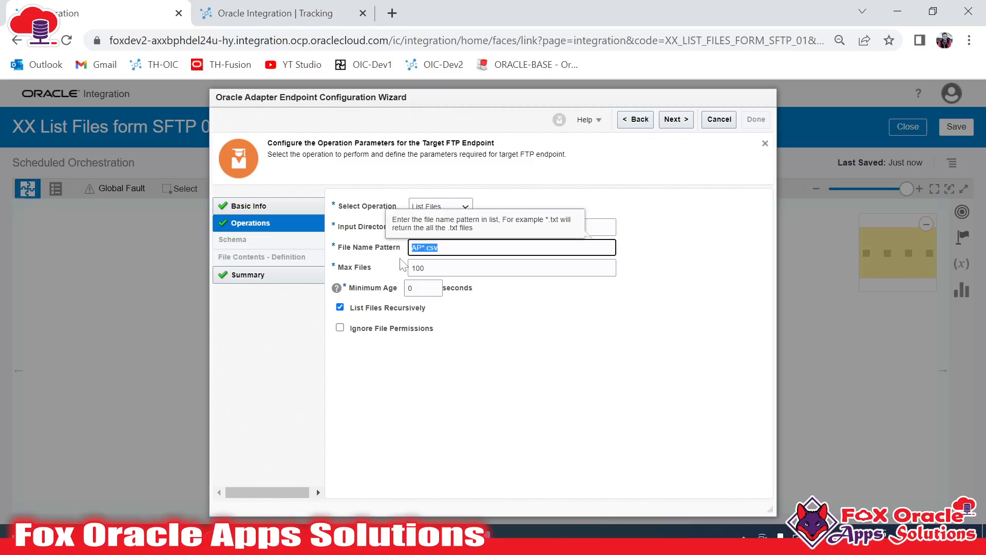
pyautogui.click(425, 248)
pyautogui.press('Home')
pyautogui.hotkey('shift', 'Right')
pyautogui.hotkey('shift', 'Right')
pyautogui.press('End')
pyautogui.hotkey('shift', 'Left')
pyautogui.hotkey('shift', 'Left')
pyautogui.hotkey('shift', 'Left')
pyautogui.hotkey('ctrl', 'a')
pyautogui.press('BackSpace')
pyautogui.write('*')
pyautogui.hotkey('ctrl', 'a')
pyautogui.click(499, 305)
pyautogui.click(434, 246)
# Finish the endpoint configuration, update it with regenerated artifacts, and save and close the integration
pyautogui.click(676, 120)
pyautogui.click(756, 119)
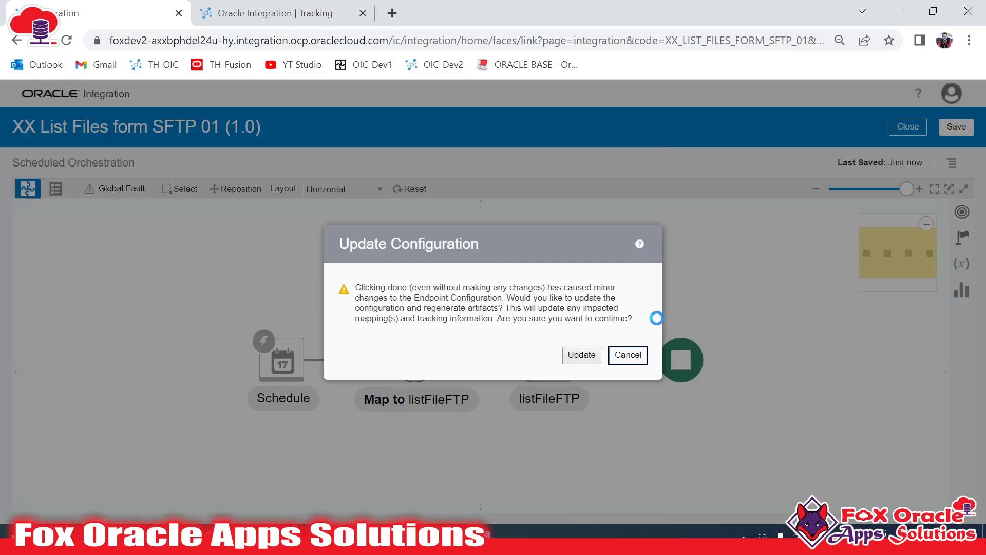
pyautogui.click(586, 353)
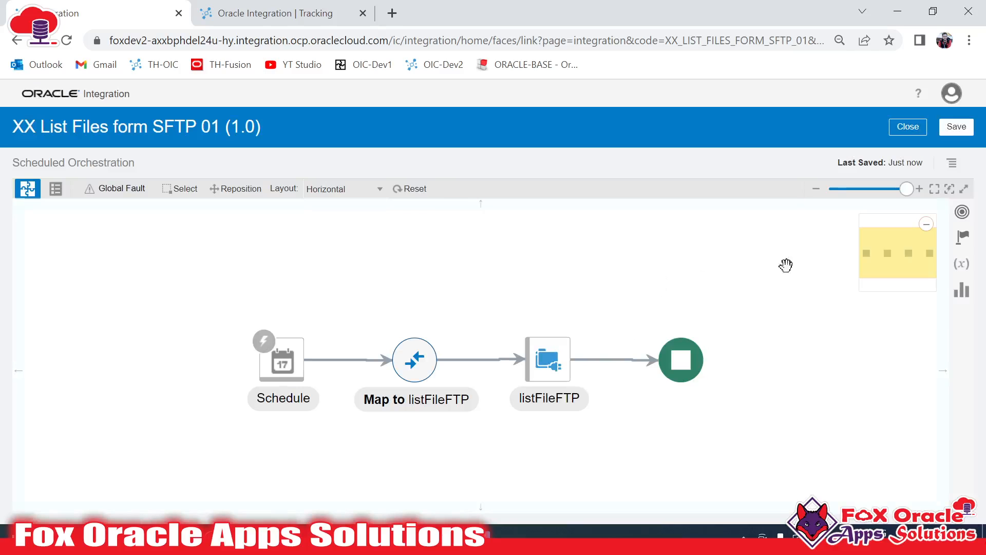
pyautogui.click(957, 127)
pyautogui.click(908, 149)
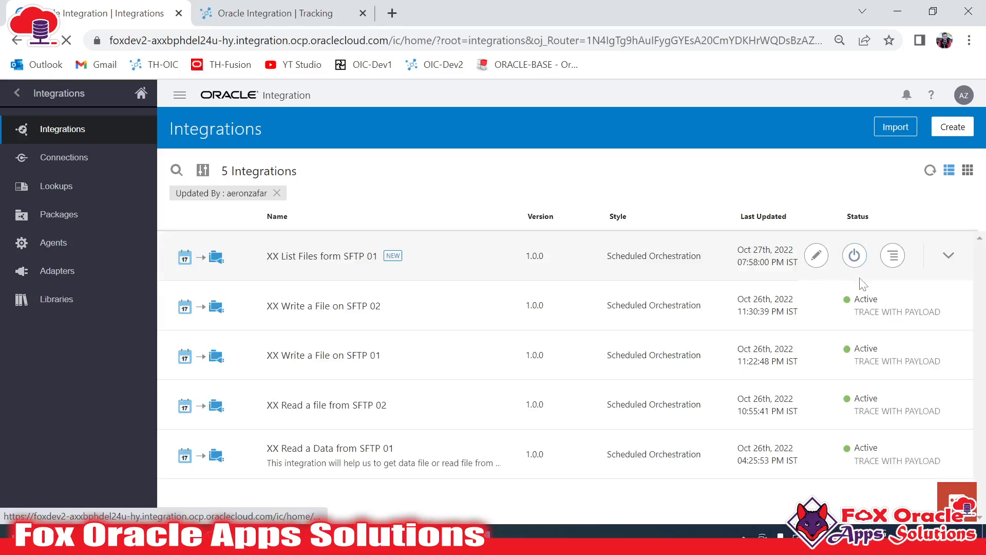
# Activate XX List Files form SFTP 01 and submit an ad hoc run of it
pyautogui.click(855, 255)
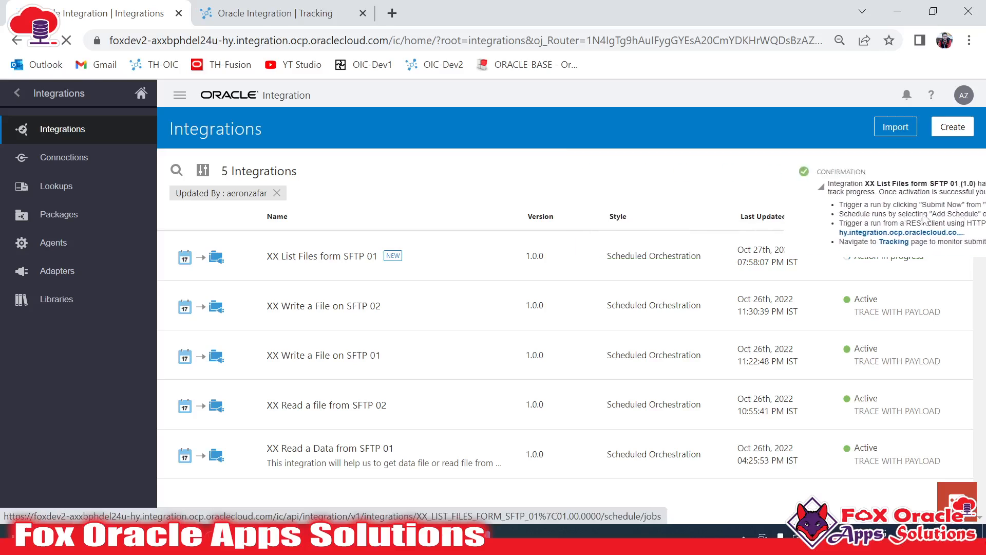
pyautogui.click(963, 171)
pyautogui.click(930, 170)
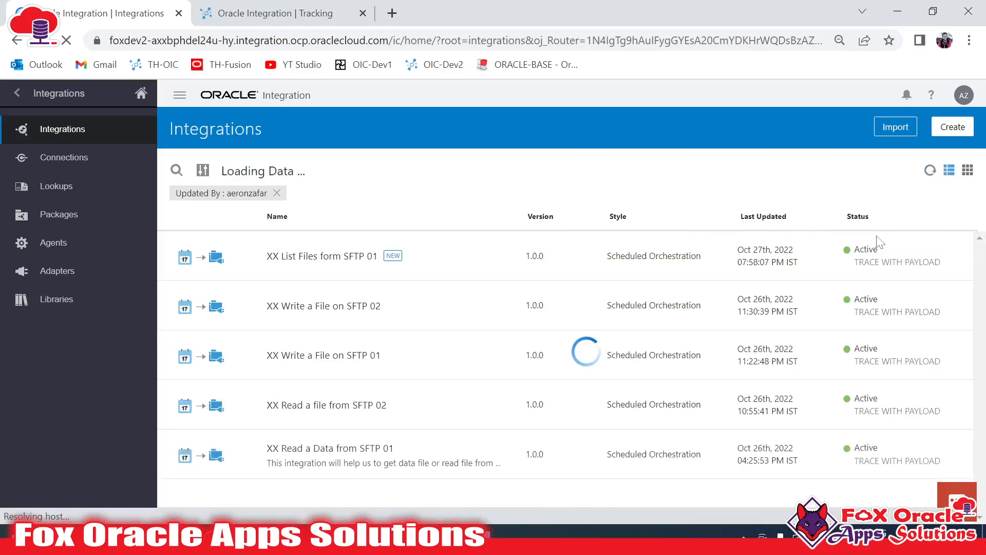
pyautogui.moveTo(821, 260)
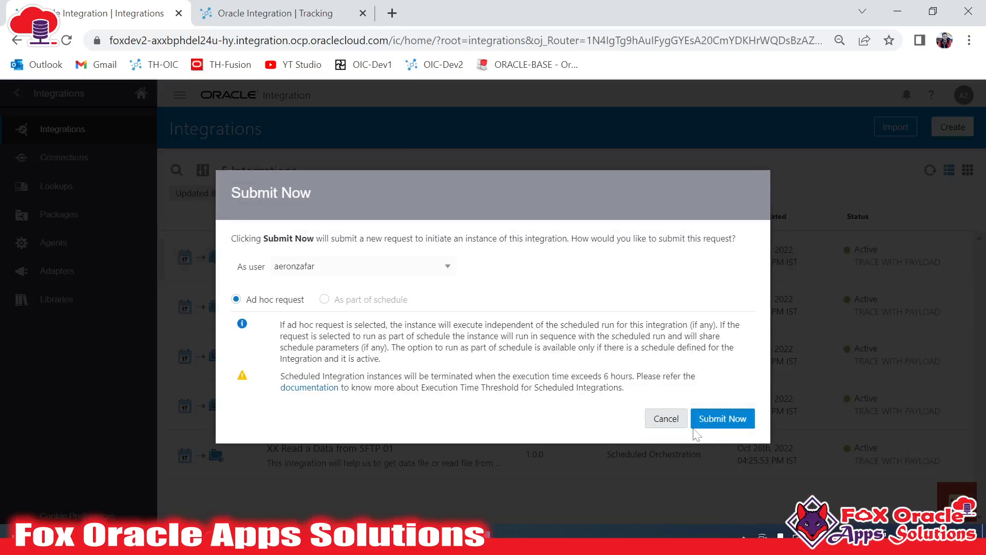
pyautogui.click(713, 418)
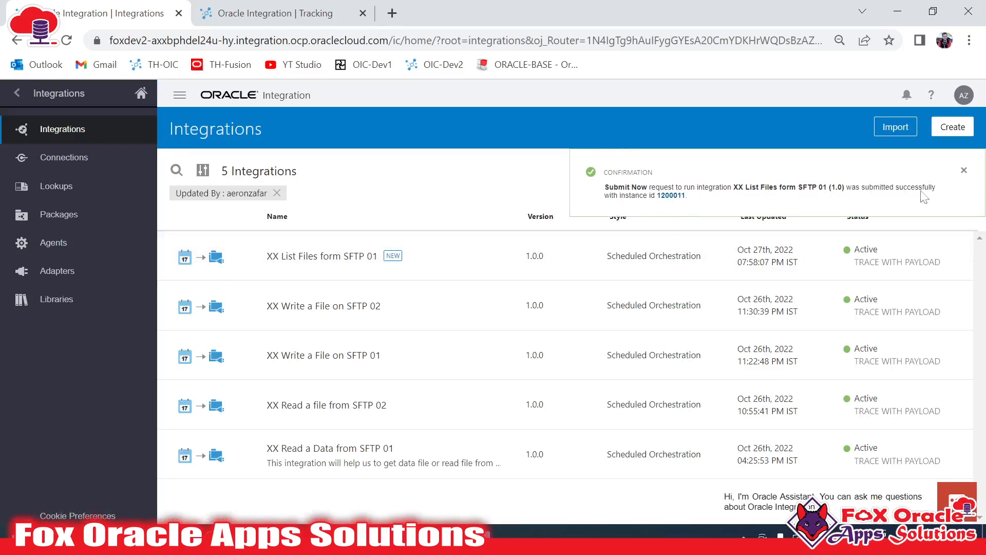
# Bring up the tracked instances, refresh them and check the status of the newest XX List Files run
pyautogui.click(676, 197)
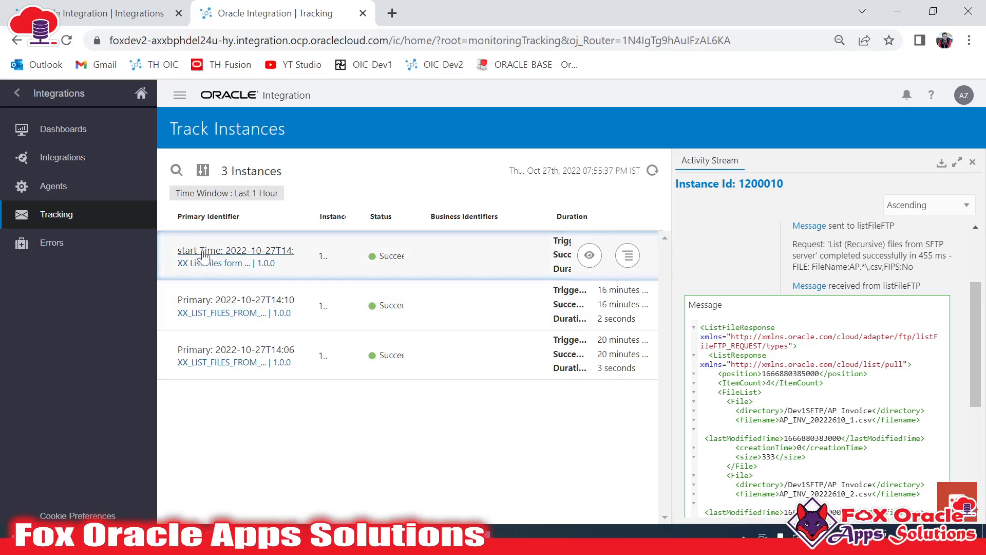
pyautogui.click(972, 161)
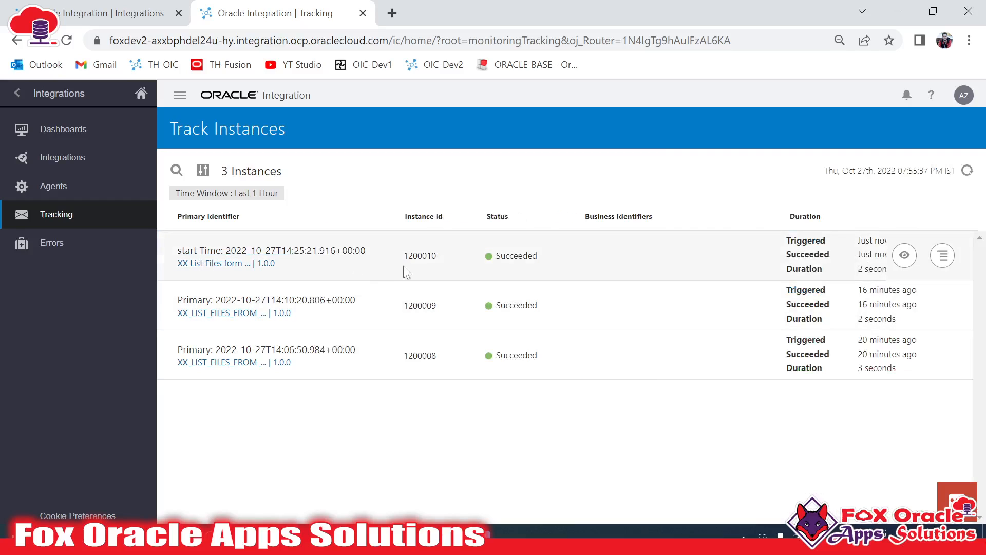
pyautogui.click(968, 170)
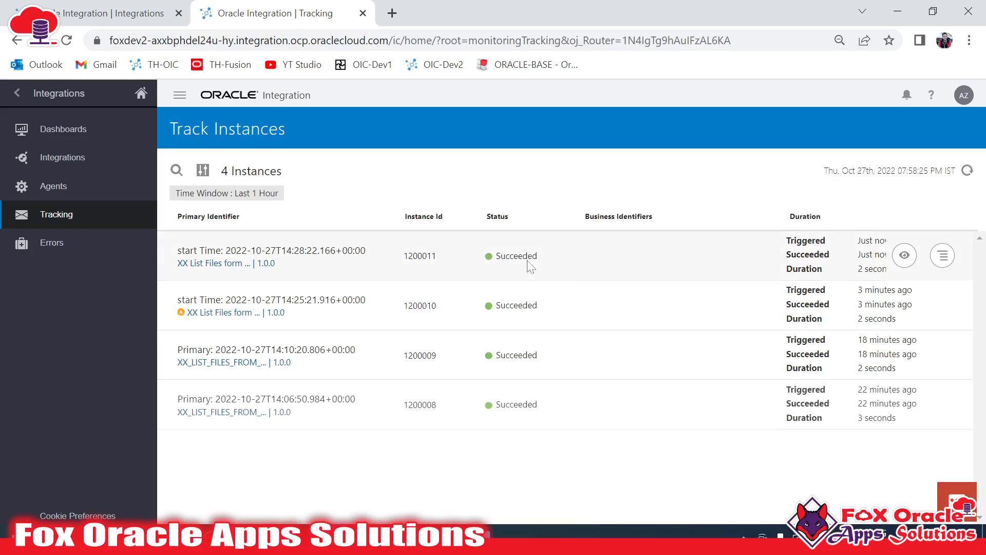
pyautogui.click(453, 255)
pyautogui.moveTo(496, 255); pyautogui.dragTo(561, 262)
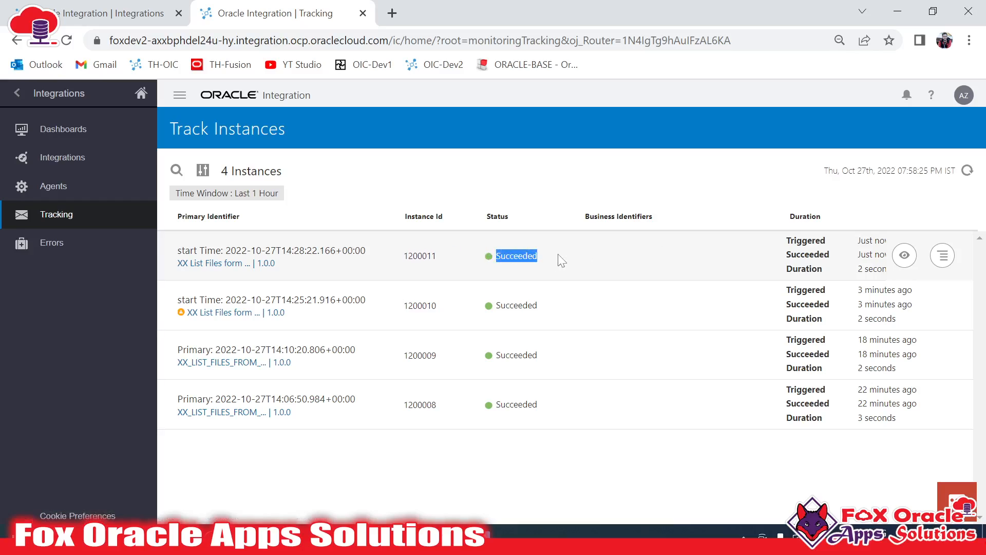
pyautogui.click(561, 262)
# Open the newest run's activity stream and copy the response message received from listFileFTP
pyautogui.click(904, 256)
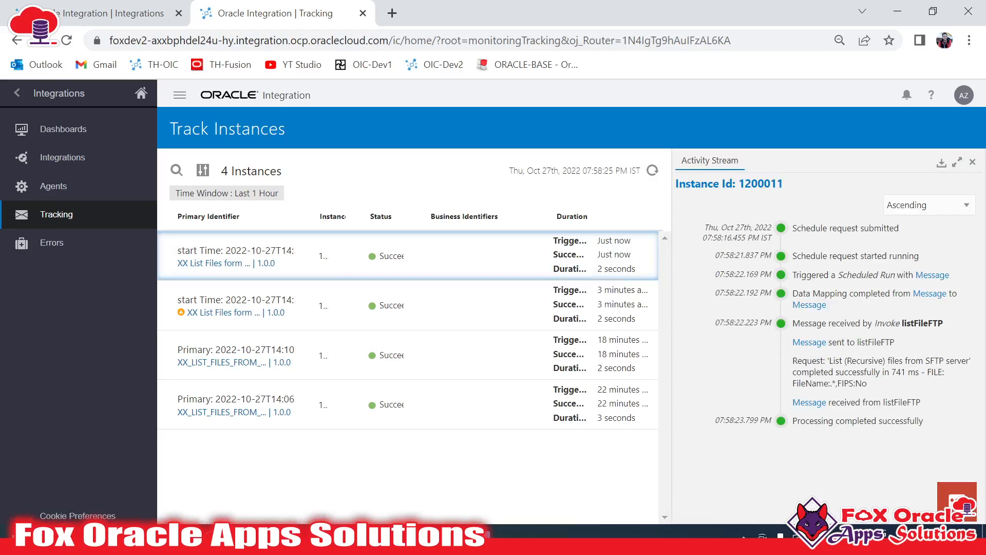
pyautogui.click(729, 186)
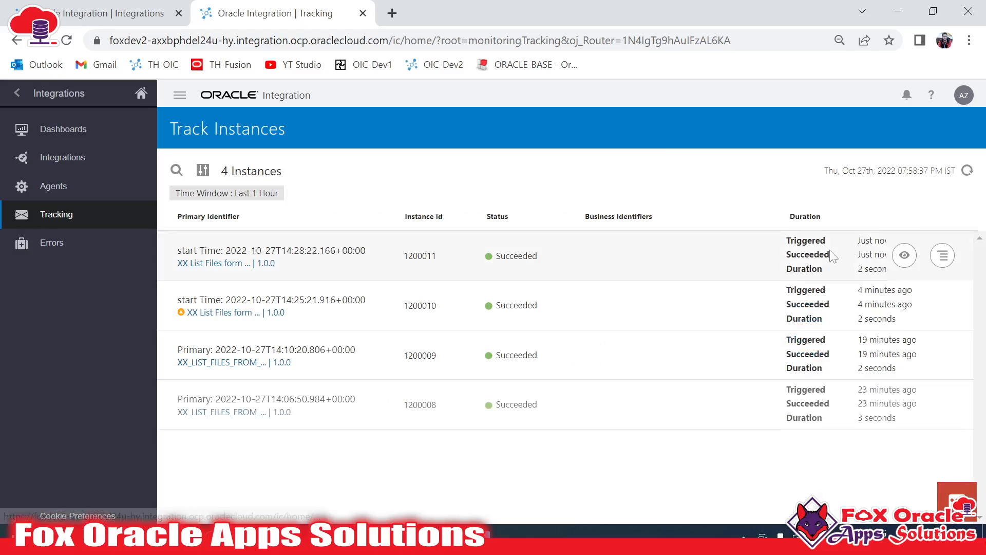
pyautogui.click(903, 257)
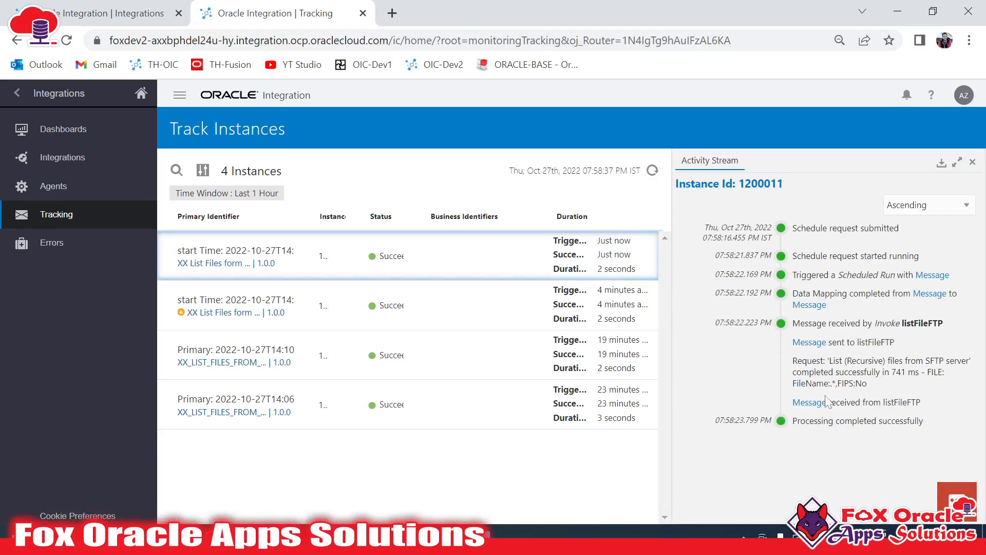
pyautogui.moveTo(831, 402); pyautogui.dragTo(921, 402)
pyautogui.click(809, 403)
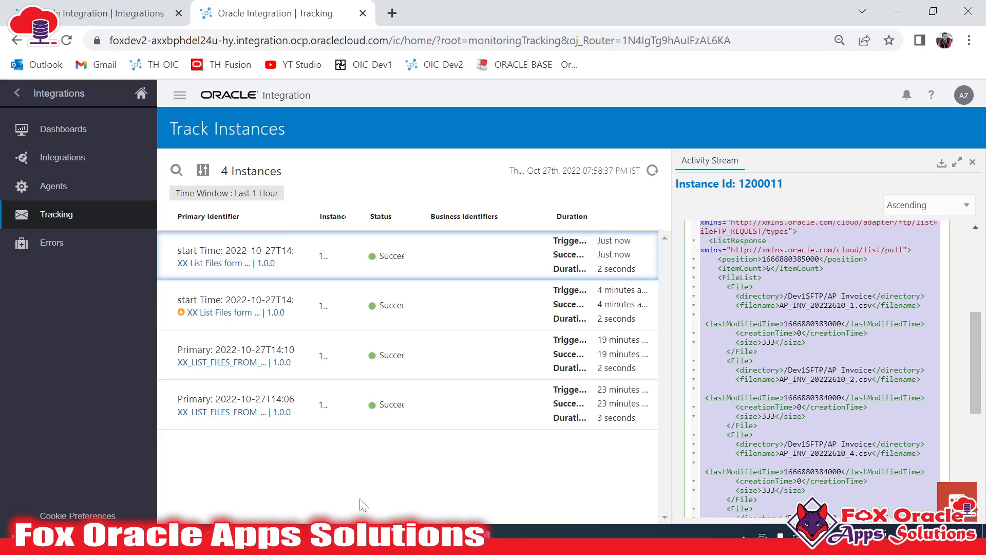
# Switch to Notepad++, paste the listFileFTP response into a new document and set its language to XML
pyautogui.hotkey('alt', 'Tab')
pyautogui.click(282, 348)
pyautogui.hotkey('ctrl', 'n')
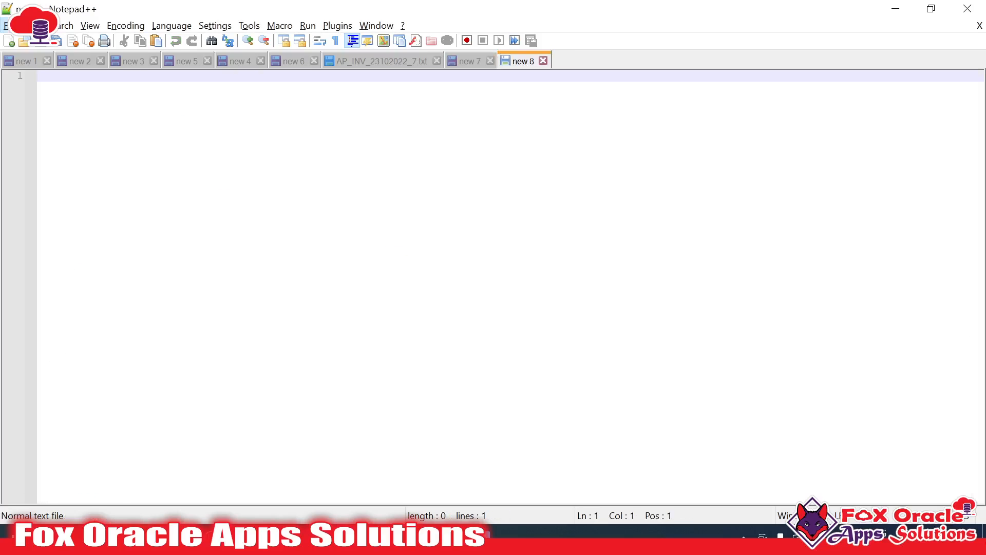
pyautogui.hotkey('ctrl', 'v')
pyautogui.scroll(5, 462, 283)
pyautogui.click(171, 26)
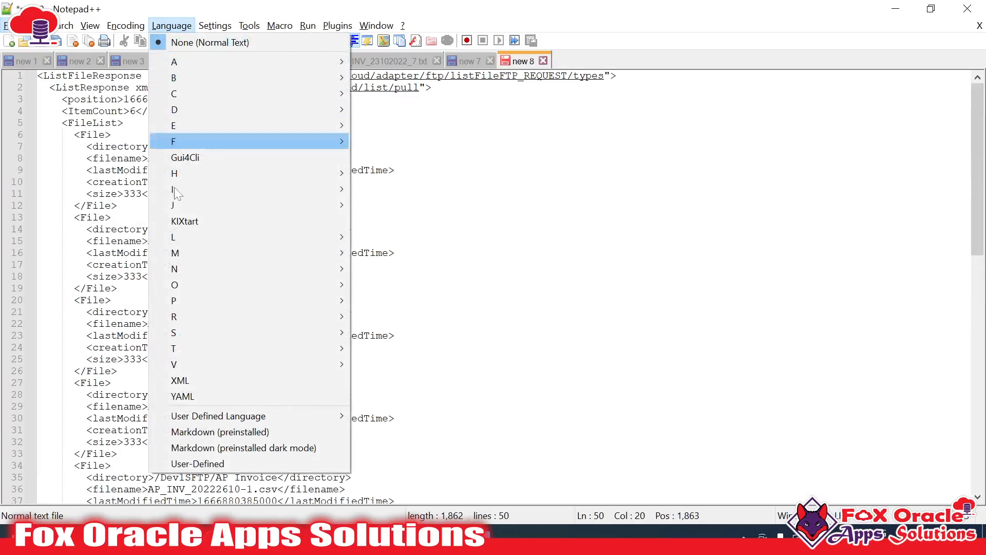
pyautogui.click(180, 380)
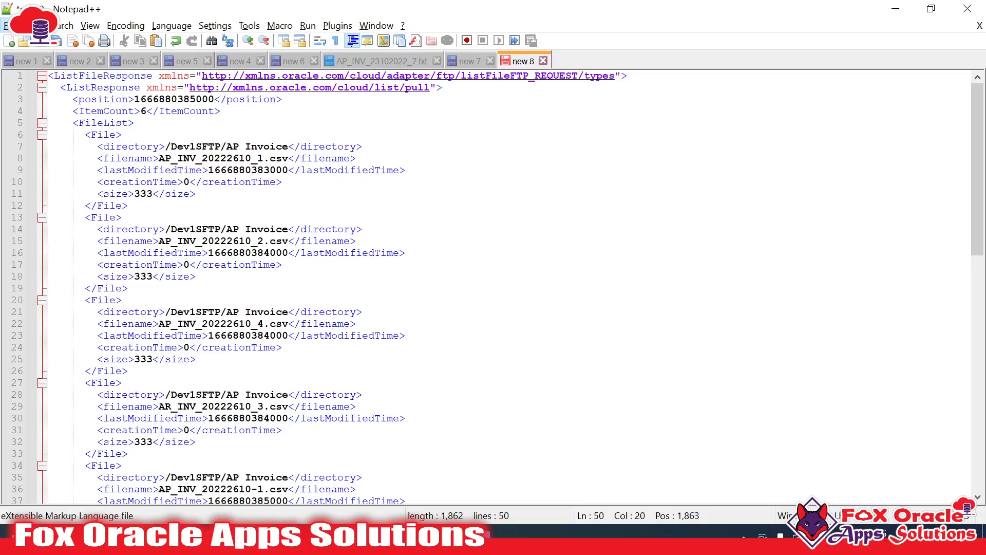
# Compare the response's ItemCount value with the files in /Dev1SFTP/AP Invoice in WinSCP
pyautogui.moveTo(159, 159); pyautogui.dragTo(171, 158)
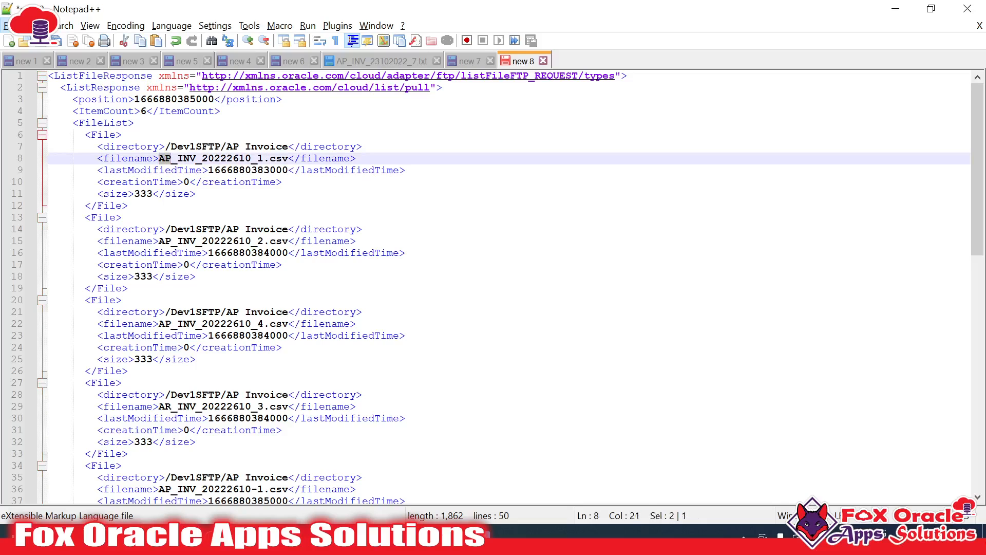
pyautogui.moveTo(141, 111)
pyautogui.mouseDown()
pyautogui.moveTo(79, 111)
pyautogui.moveTo(220, 111)
pyautogui.moveTo(146, 111)
pyautogui.mouseUp()
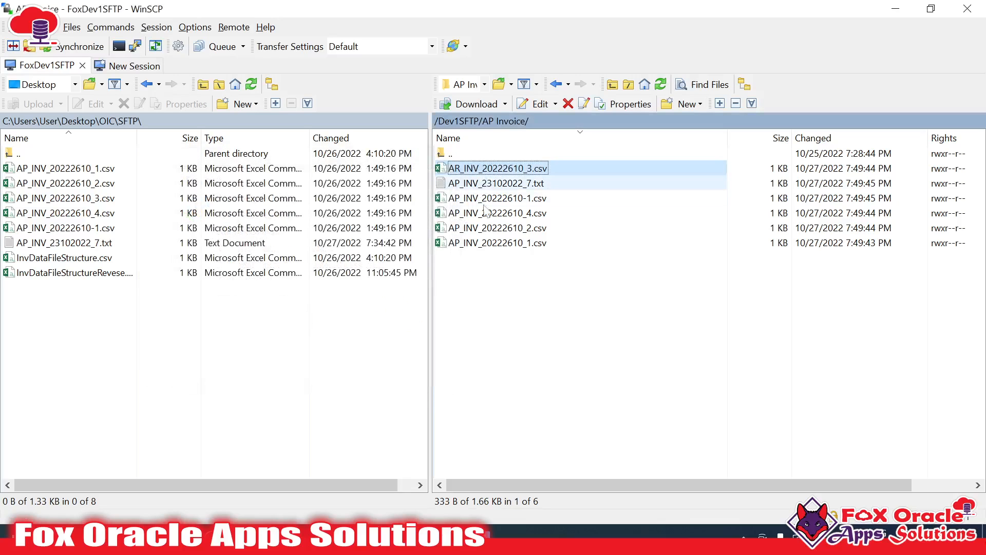
pyautogui.hotkey('shift', 'Down')
pyautogui.hotkey('shift', 'Down')
pyautogui.hotkey('shift', 'Down')
pyautogui.hotkey('shift', 'Down')
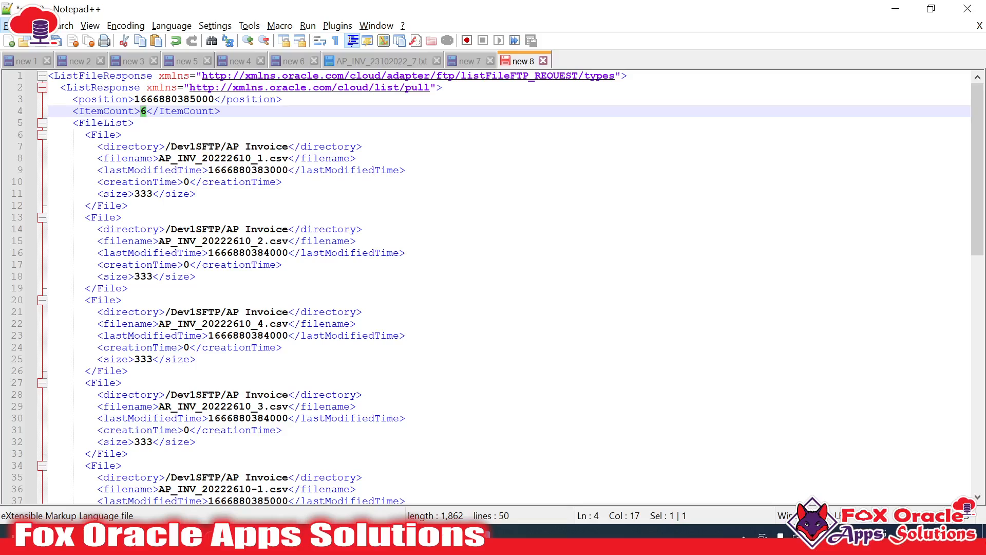
pyautogui.press('Right')
# Check the csv extensions of the listed filenames and the prefix of AR_INV_20222610_3.csv in the response
pyautogui.moveTo(270, 158); pyautogui.dragTo(283, 170)
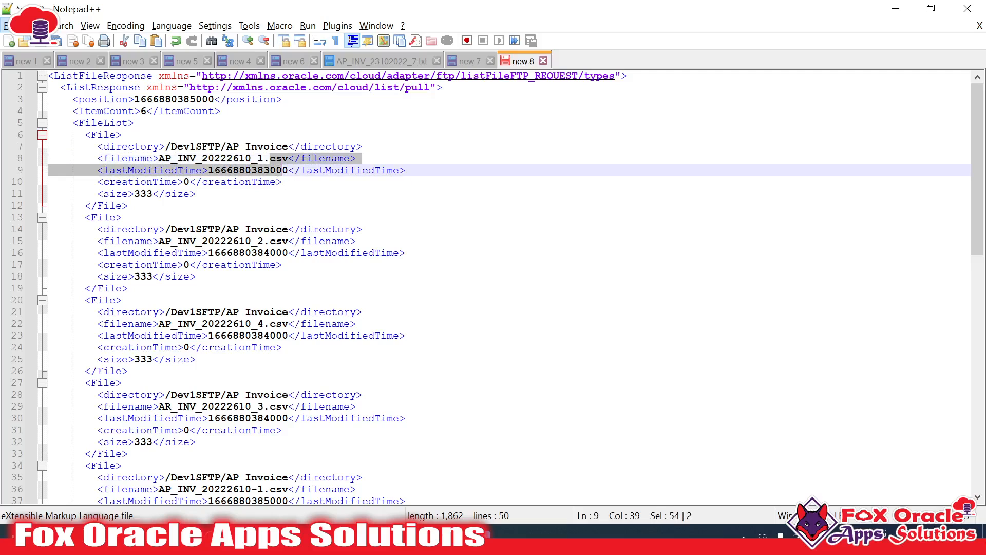
pyautogui.click(269, 252)
pyautogui.click(282, 335)
pyautogui.scroll(-2, 493, 287)
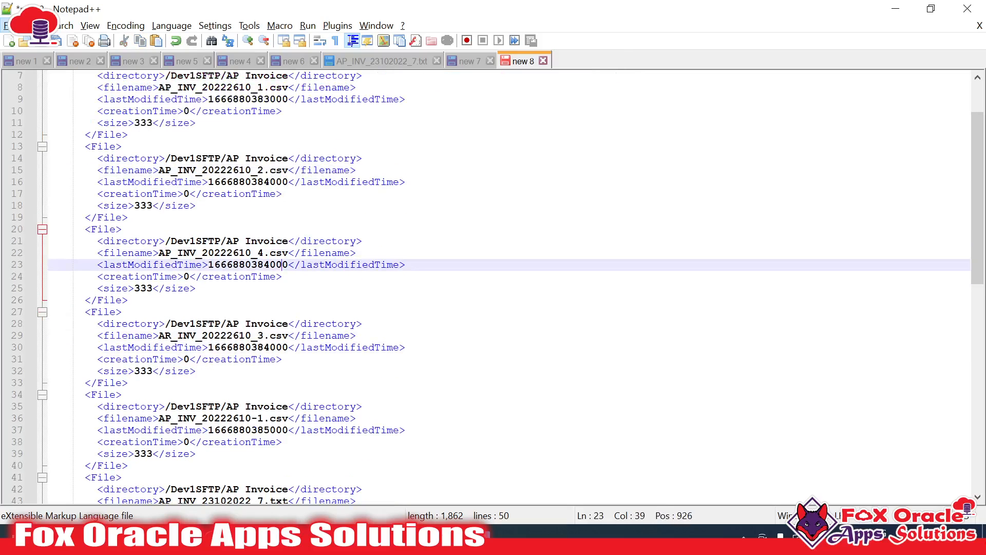
pyautogui.click(264, 336)
pyautogui.click(158, 335)
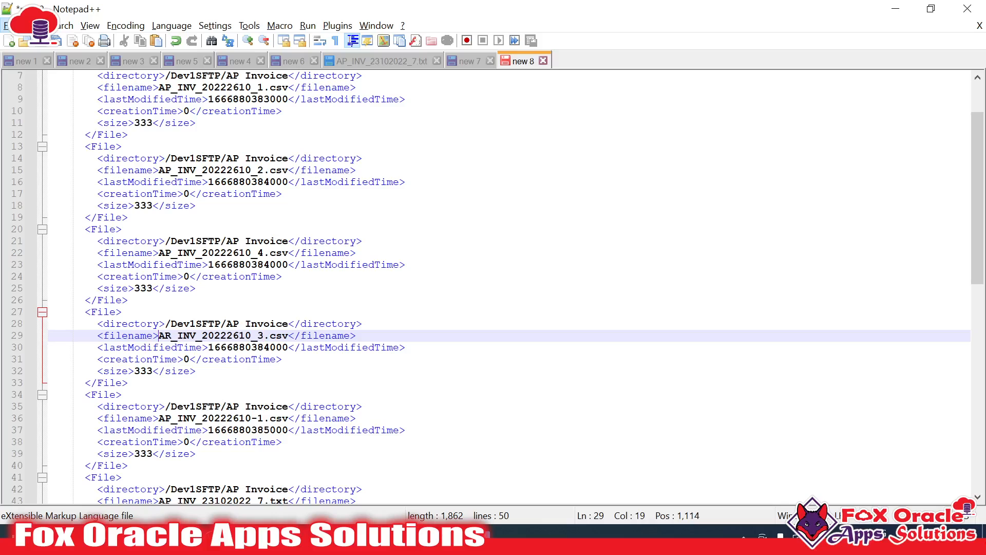
pyautogui.hotkey('shift', 'Right')
pyautogui.hotkey('shift', 'Right')
pyautogui.doubleClick(279, 335)
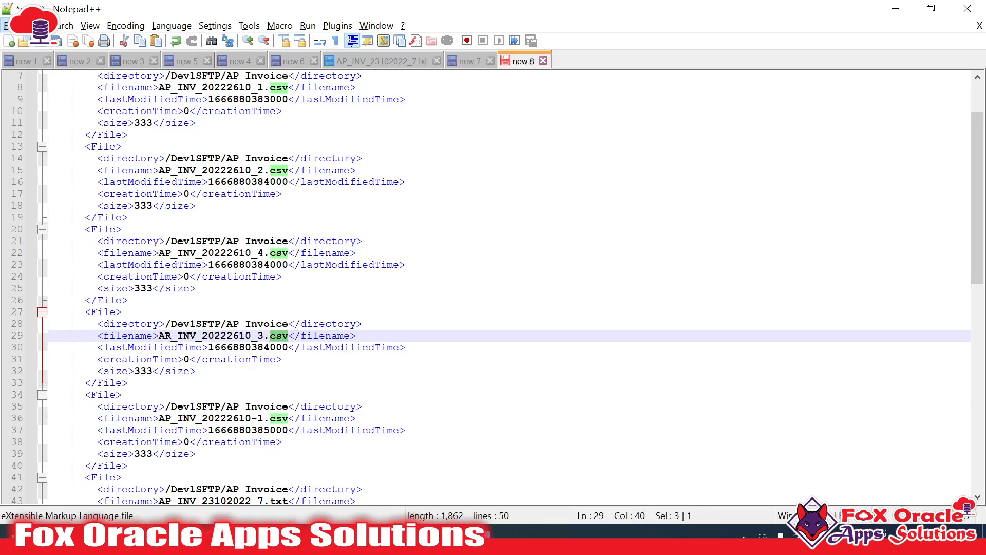
# Check the prefix and extension of AP_INV_23102022_7.txt in the last File element
pyautogui.scroll(-3, 493, 286)
pyautogui.click(159, 394)
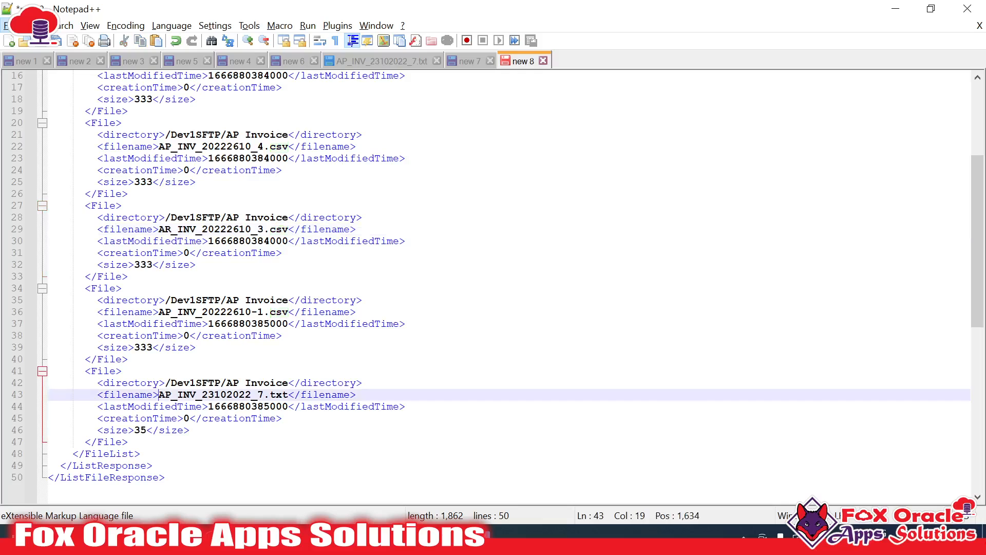
pyautogui.hotkey('shift', 'Right')
pyautogui.hotkey('shift', 'Right')
pyautogui.click(264, 394)
pyautogui.hotkey('shift', 'Right')
pyautogui.hotkey('shift', 'Right')
pyautogui.hotkey('shift', 'Right')
pyautogui.hotkey('shift', 'Right')
pyautogui.scroll(5, 493, 287)
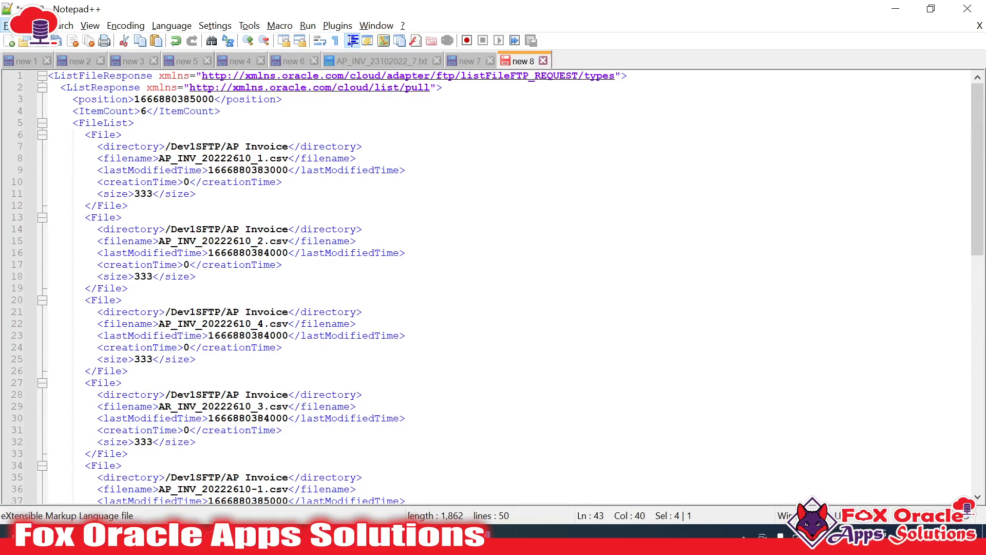
# Review the files in /Dev1SFTP/AP Invoice in WinSCP and return to the integrations list in the browser
pyautogui.hotkey('alt', 'Tab')
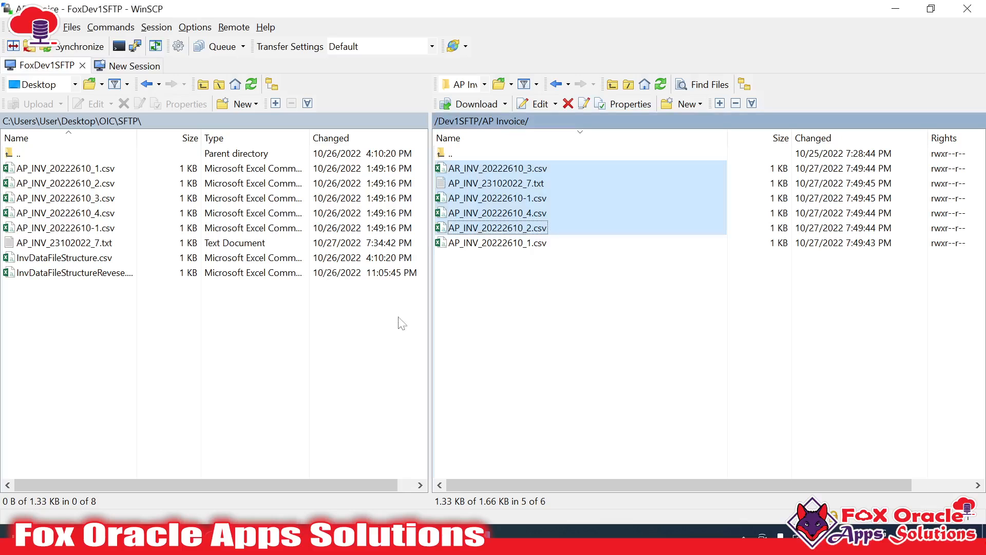
pyautogui.hotkey('alt', 'Tab')
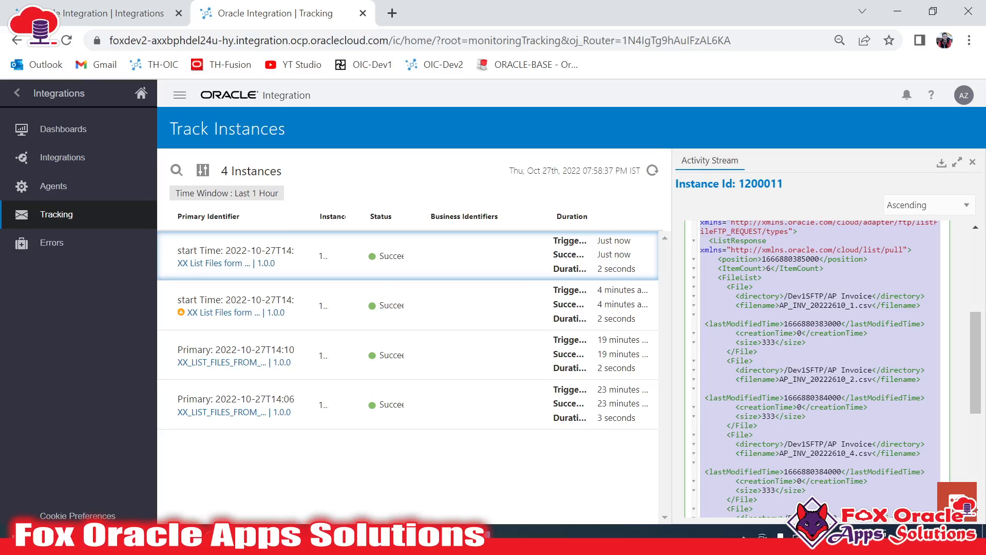
pyautogui.hotkey('ctrl', 'shift', 'Tab')
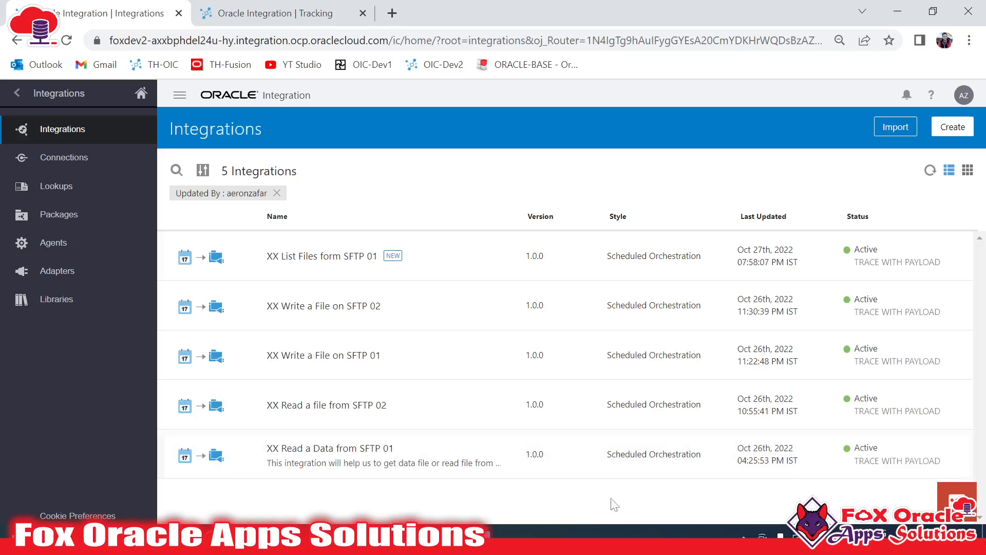
pyautogui.hotkey('alt', 'Tab')
pyautogui.click(558, 315)
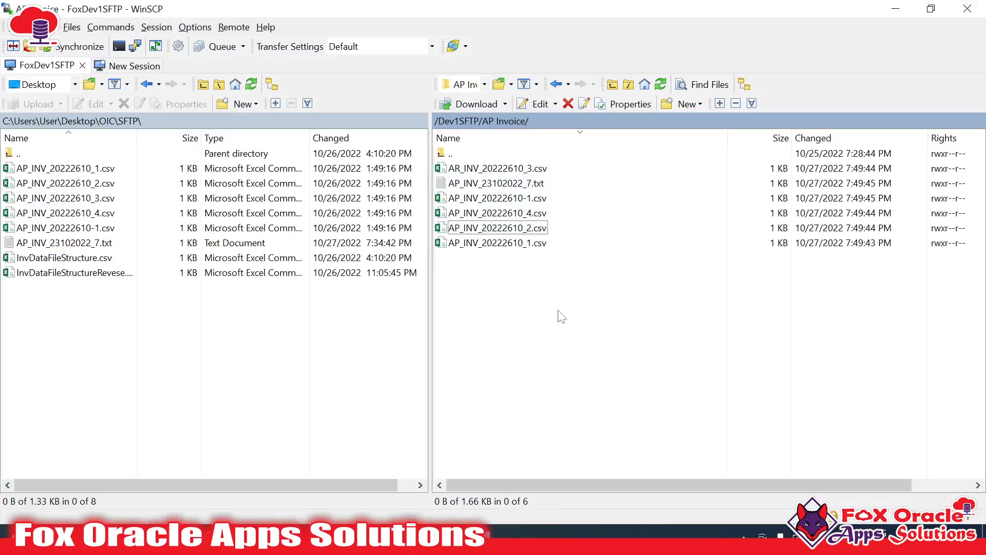
pyautogui.click(496, 170)
pyautogui.click(518, 281)
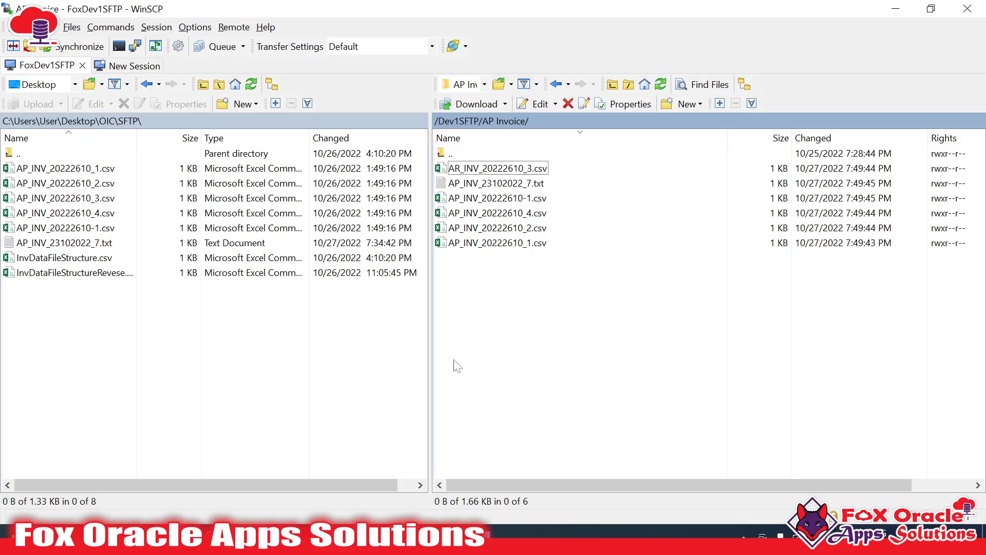
pyautogui.hotkey('alt', 'Tab')
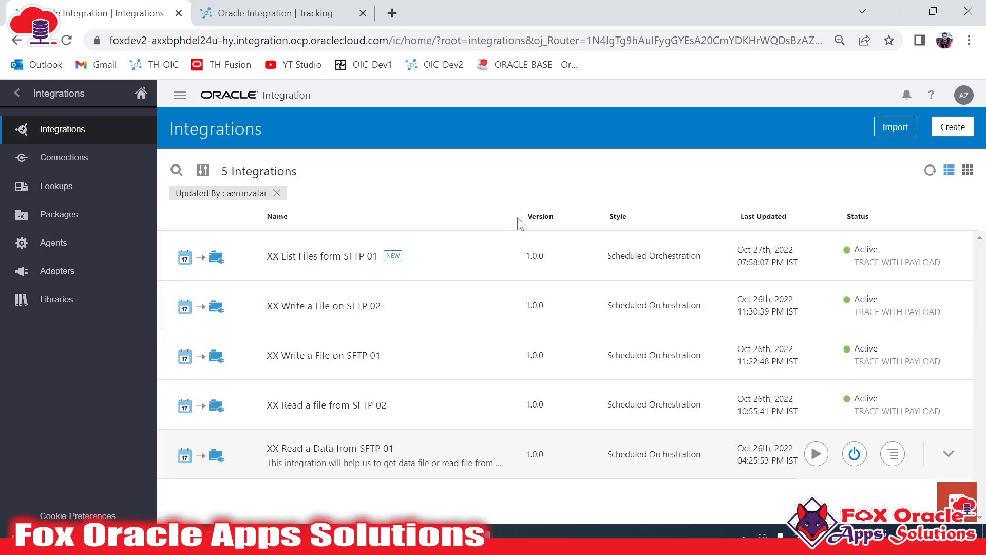
# Examine the directory and filename values of the repeating File elements in Notepad++, and return to the integrations list
pyautogui.hotkey('alt', 'Tab')
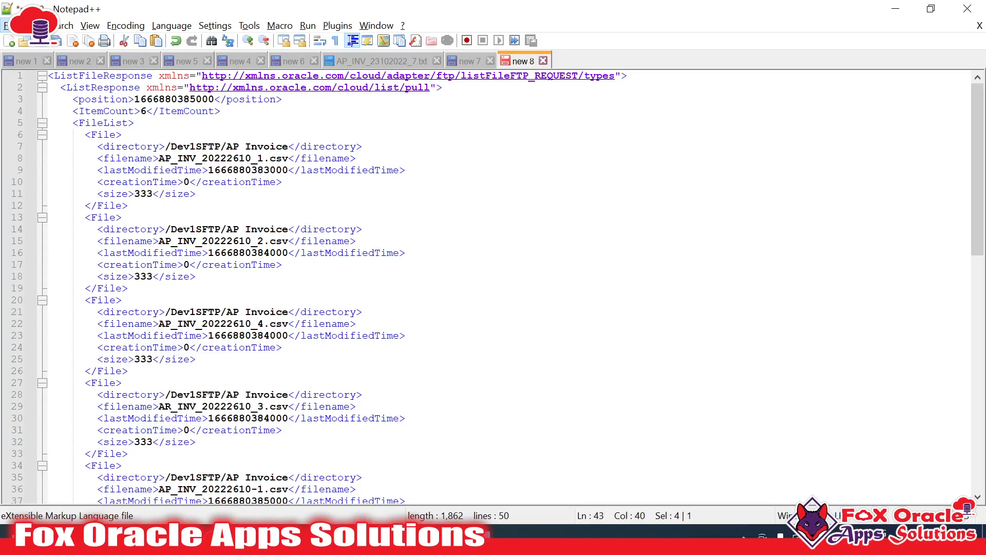
pyautogui.moveTo(85, 134); pyautogui.dragTo(127, 205)
pyautogui.click(128, 206)
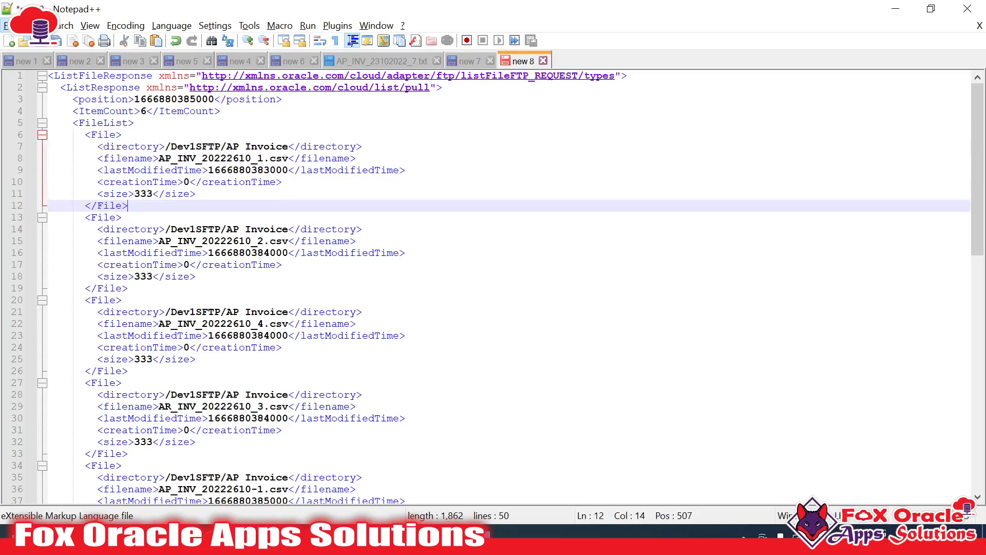
pyautogui.click(164, 146)
pyautogui.moveTo(158, 158); pyautogui.dragTo(288, 158)
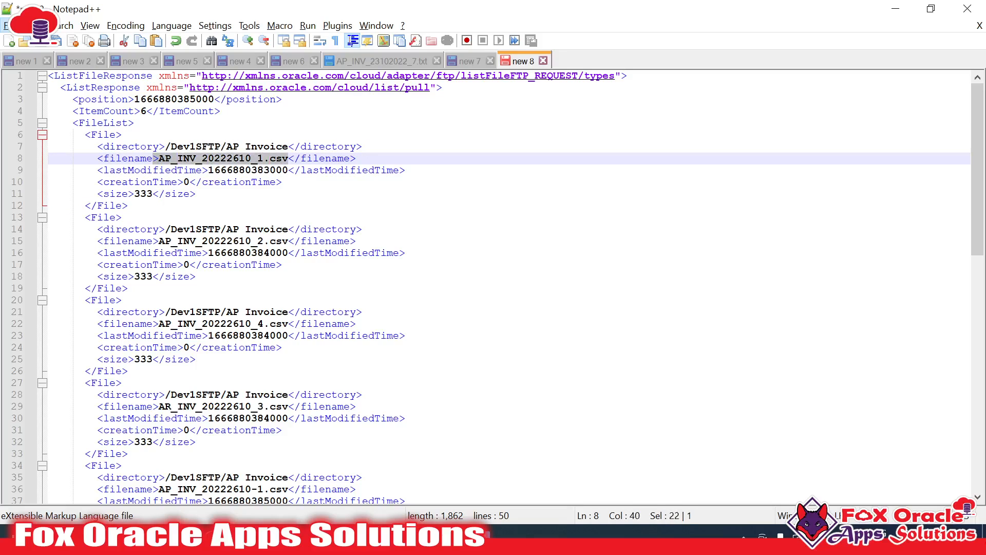
pyautogui.click(127, 288)
pyautogui.scroll(-5, 494, 288)
pyautogui.scroll(5, 493, 288)
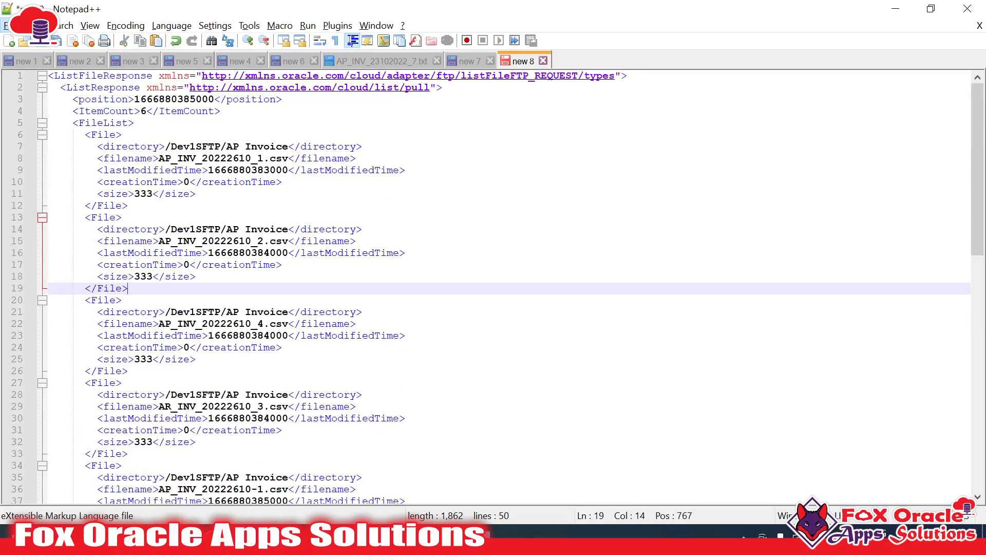
pyautogui.hotkey('alt', 'Tab')
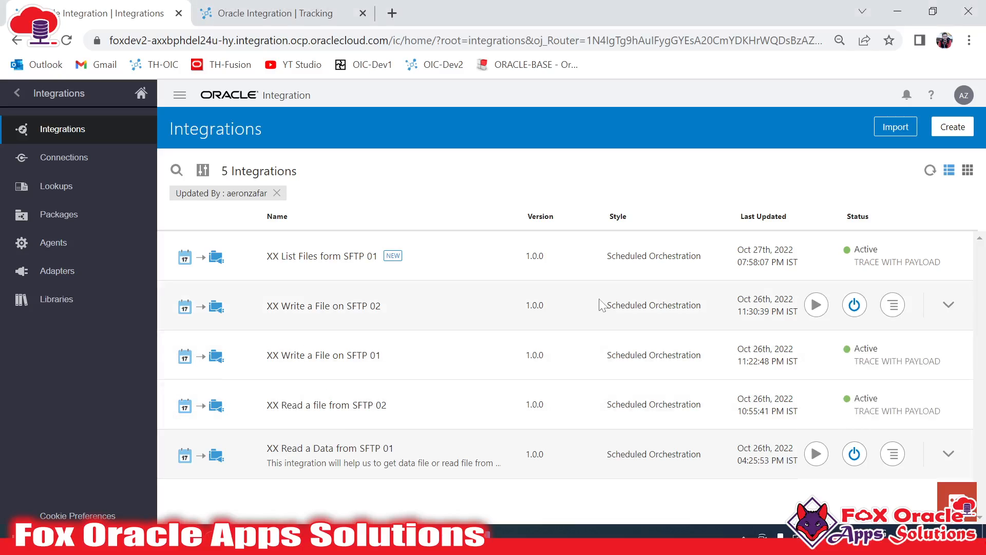